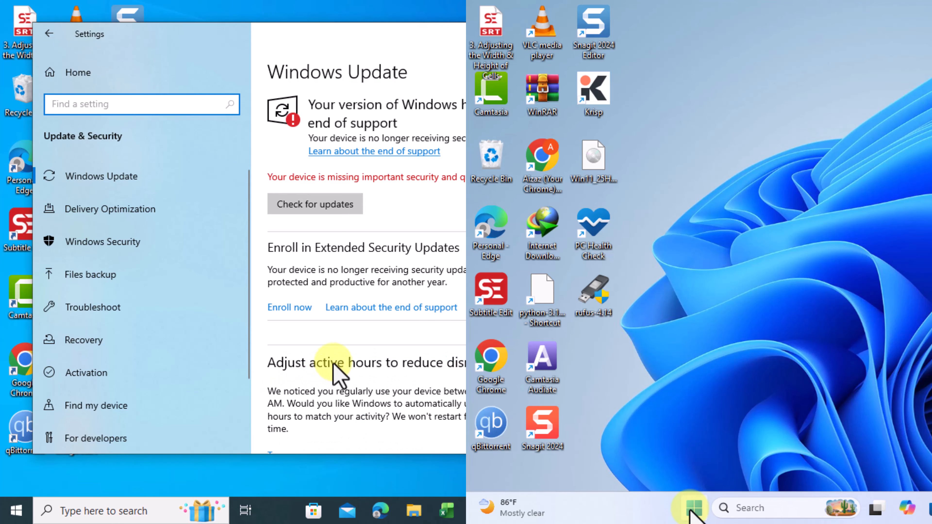
- Open Settings on the Windows 11 desktop and review the Windows 10 Windows Update page down to its hardware requirements and related links
left_click(692, 509)
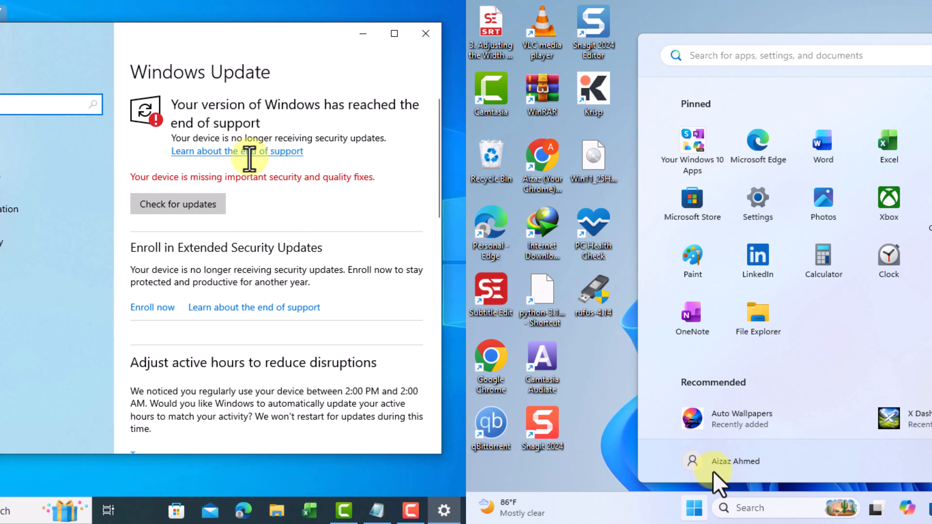
left_click(757, 211)
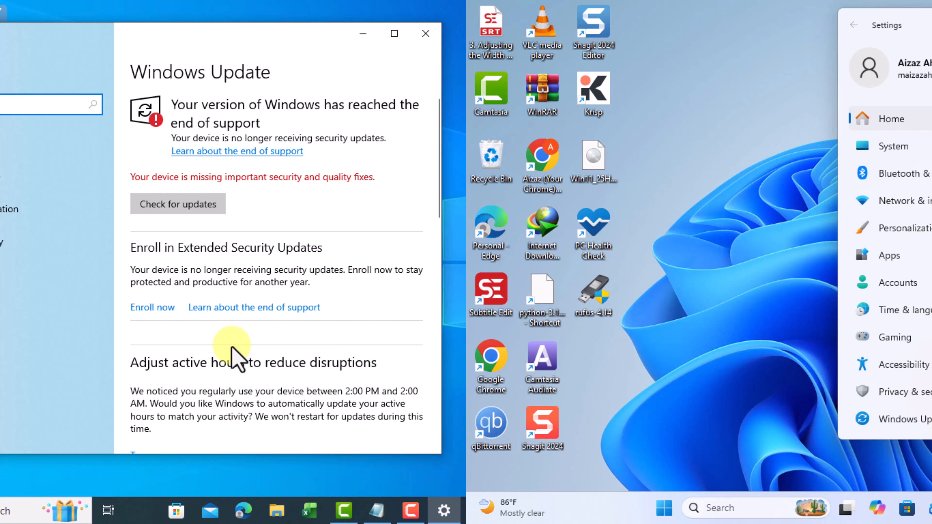
scroll(232, 348, "down", 7)
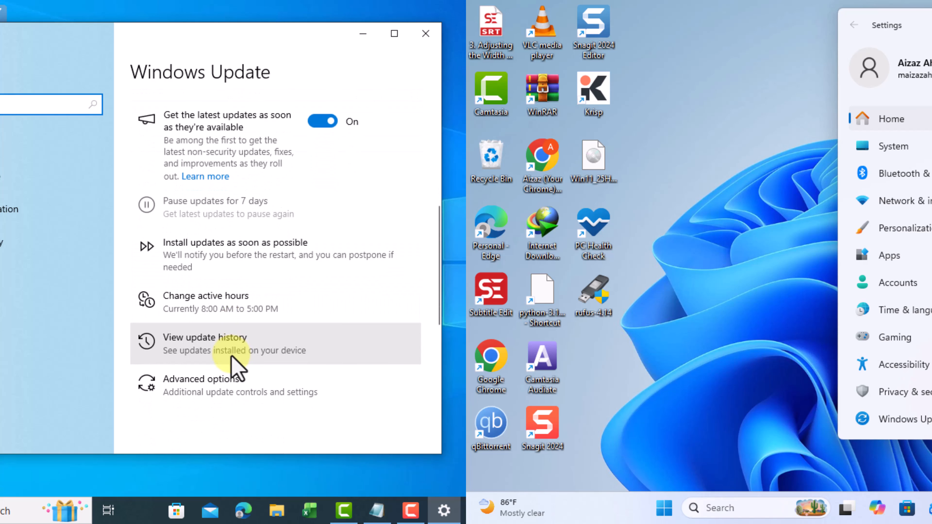
scroll(233, 367, "down", 3)
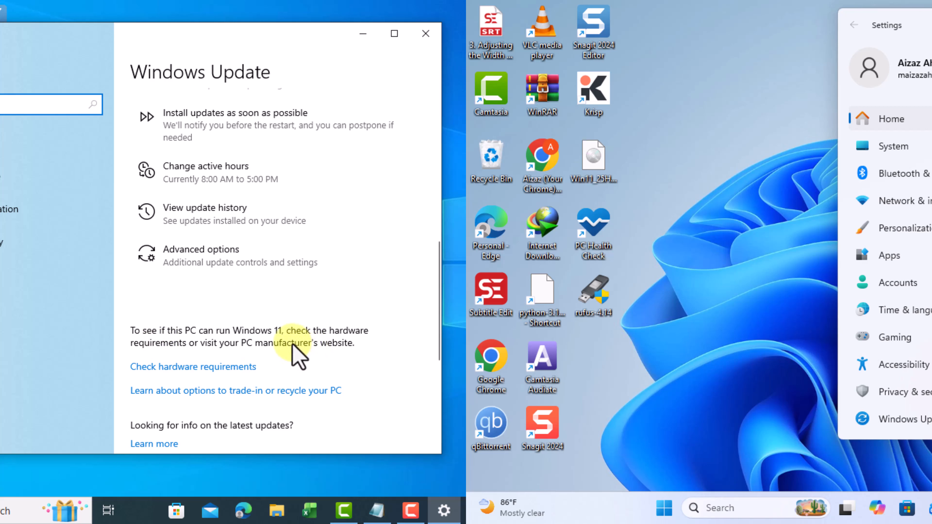
scroll(262, 337, "down", 2)
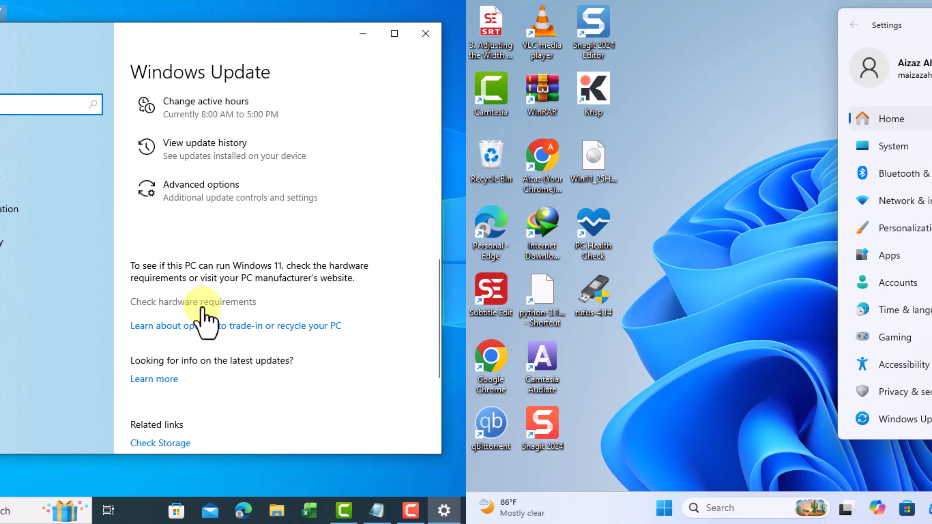
scroll(253, 316, "down", 2)
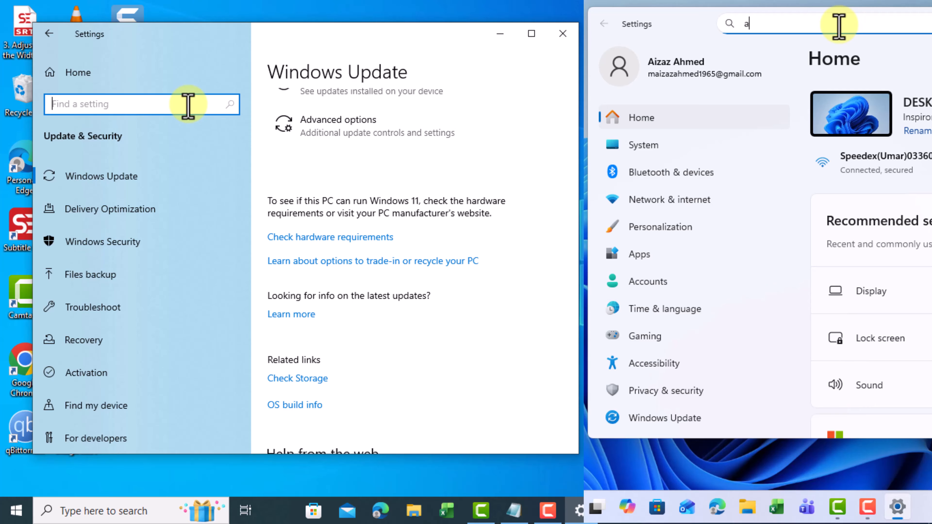
- Search Settings for "ab" in Windows 11 and "abo" in Windows 10, and open the About page in both
type("b")
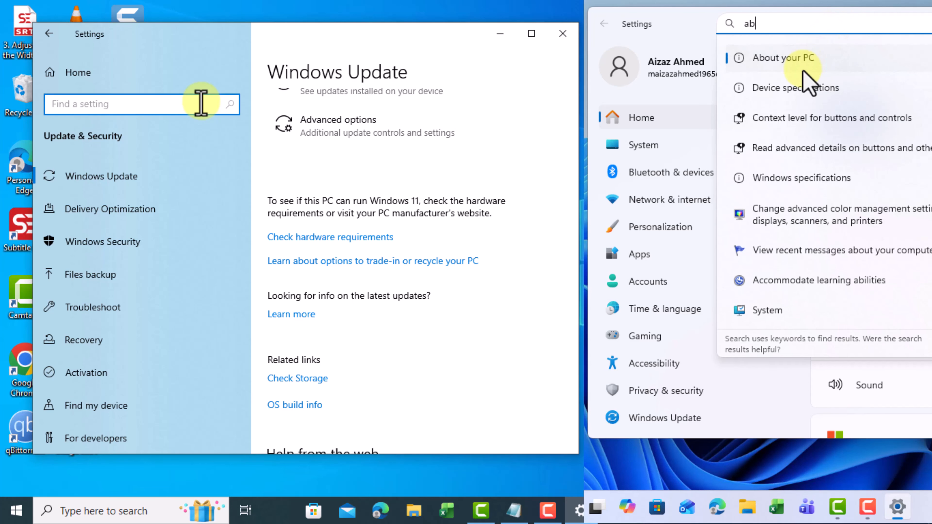
type("o")
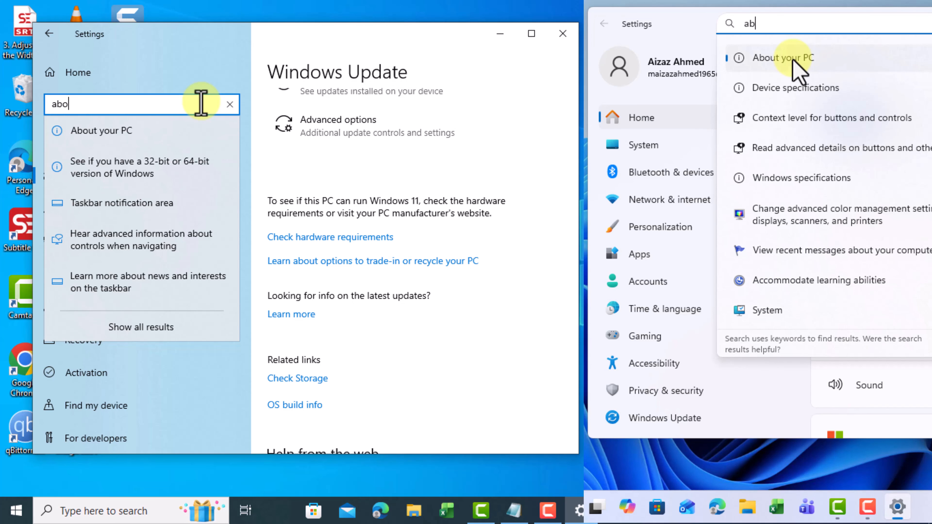
left_click(792, 58)
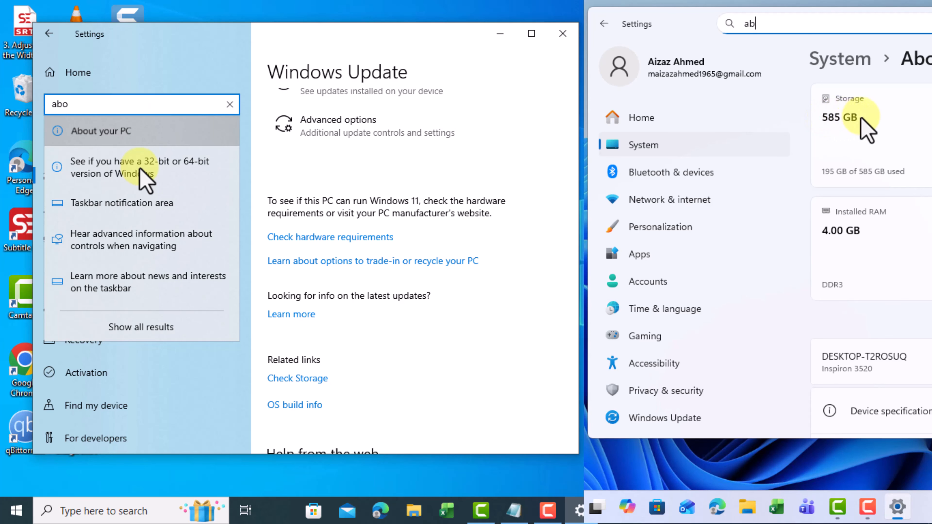
left_click(145, 173)
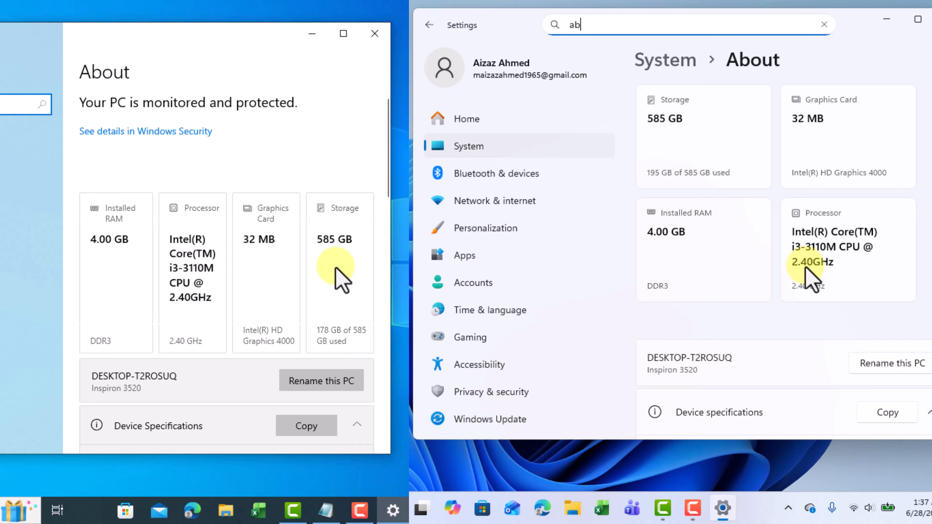
- Compare the device and Windows specifications on the Windows 10 and Windows 11 About pages, and close Settings
scroll(270, 308, "down", 3)
scroll(705, 283, "down", 2)
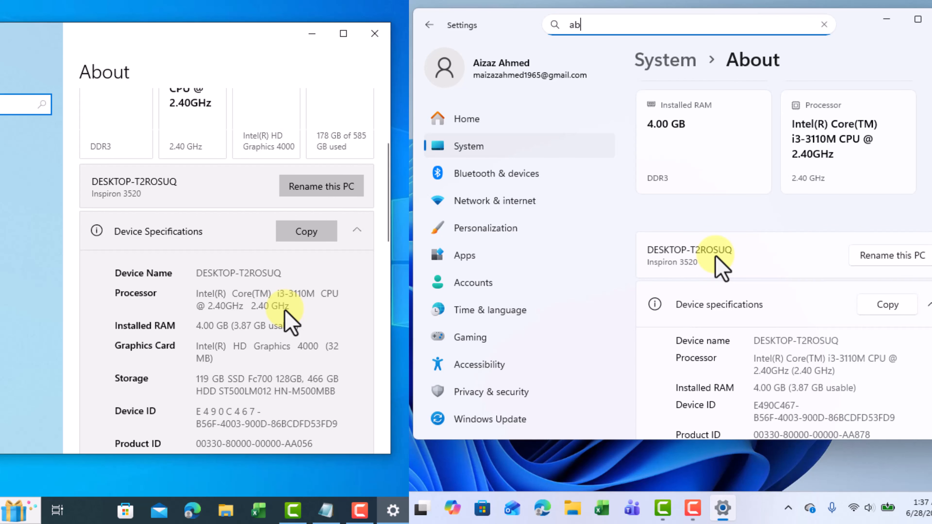
scroll(721, 267, "down", 5)
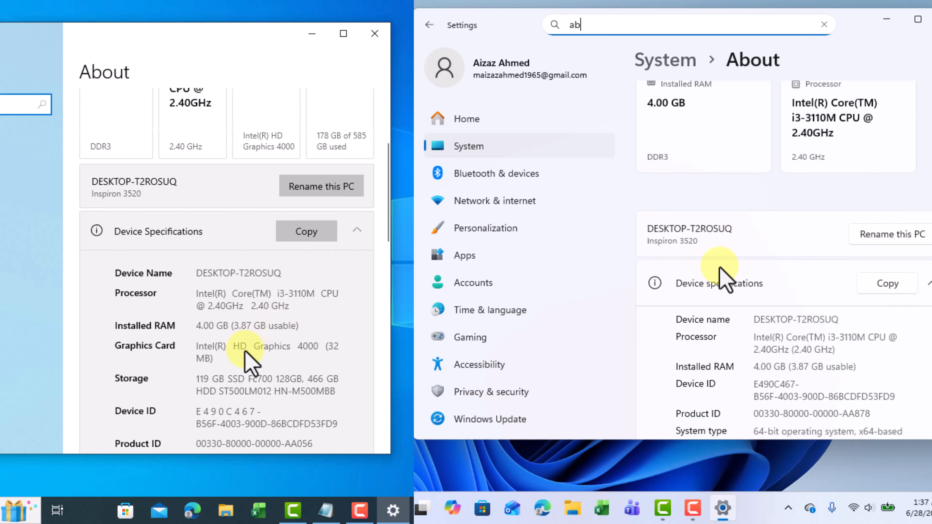
scroll(279, 335, "down", 3)
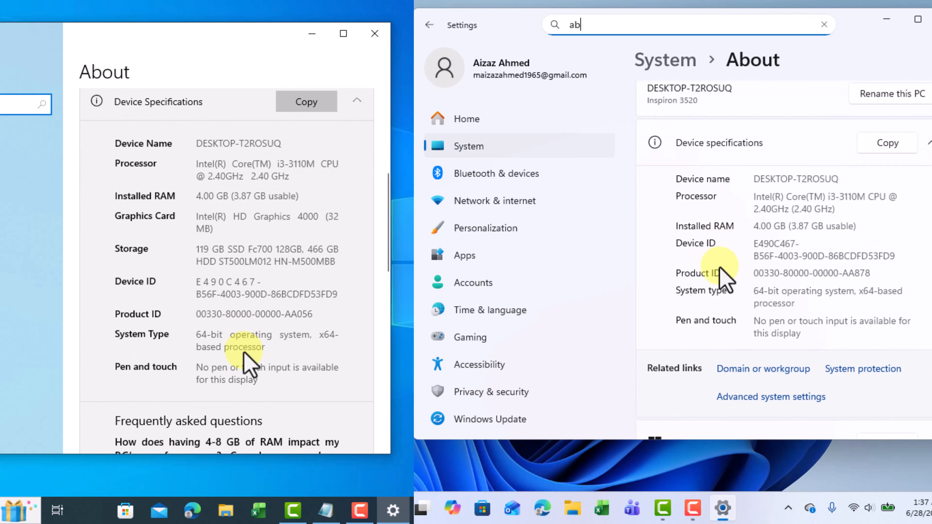
scroll(722, 270, "down", 2)
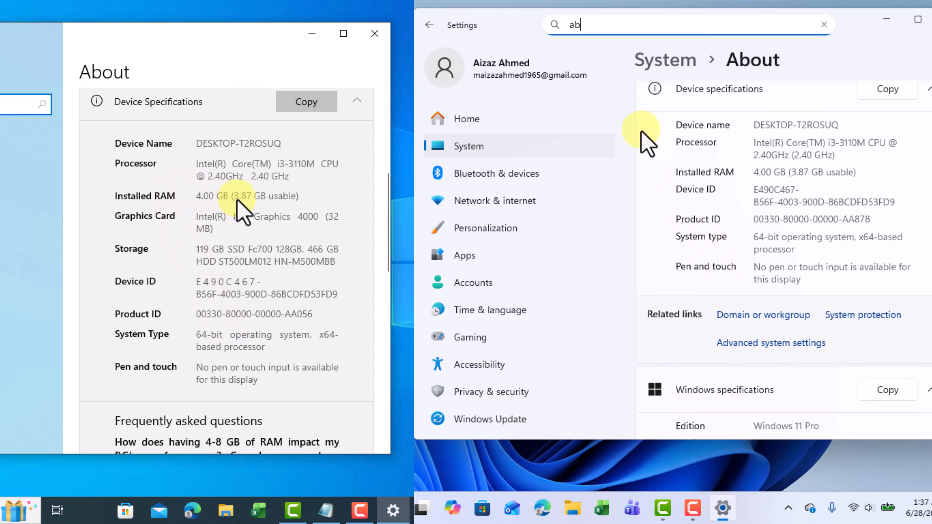
scroll(235, 303, "down", 8)
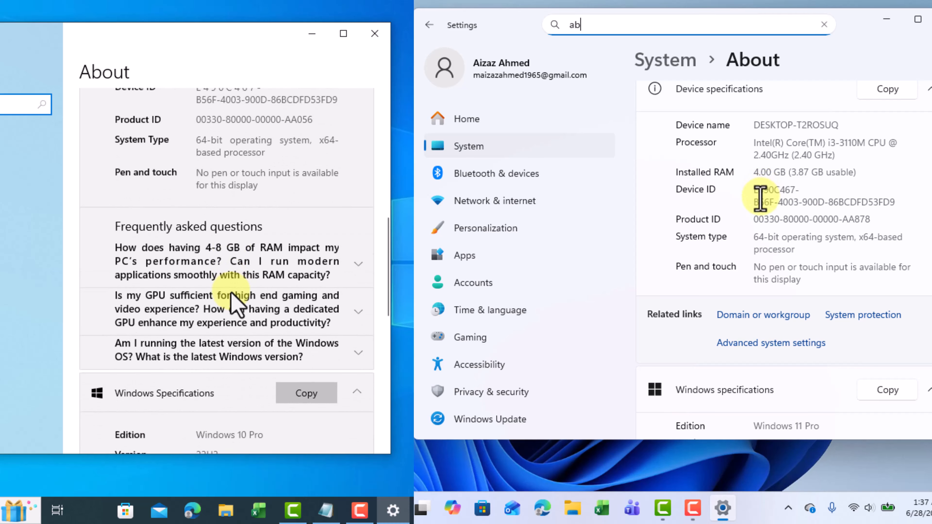
scroll(765, 231, "down", 2)
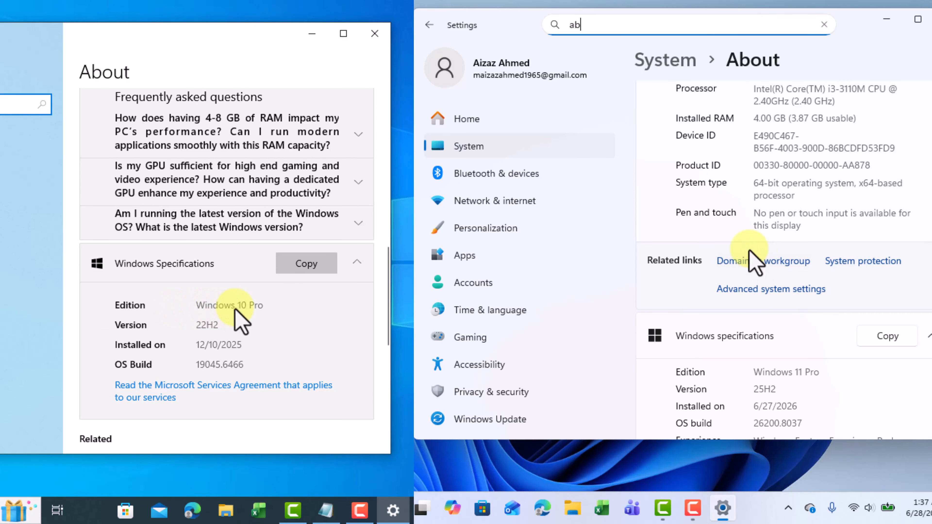
scroll(753, 260, "down", 4)
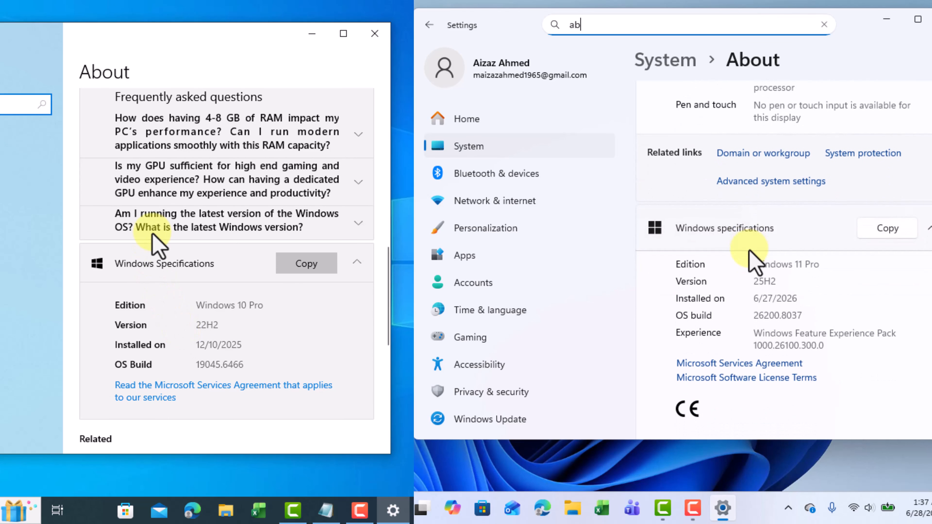
scroll(752, 257, "down", 2)
scroll(150, 226, "down", 3)
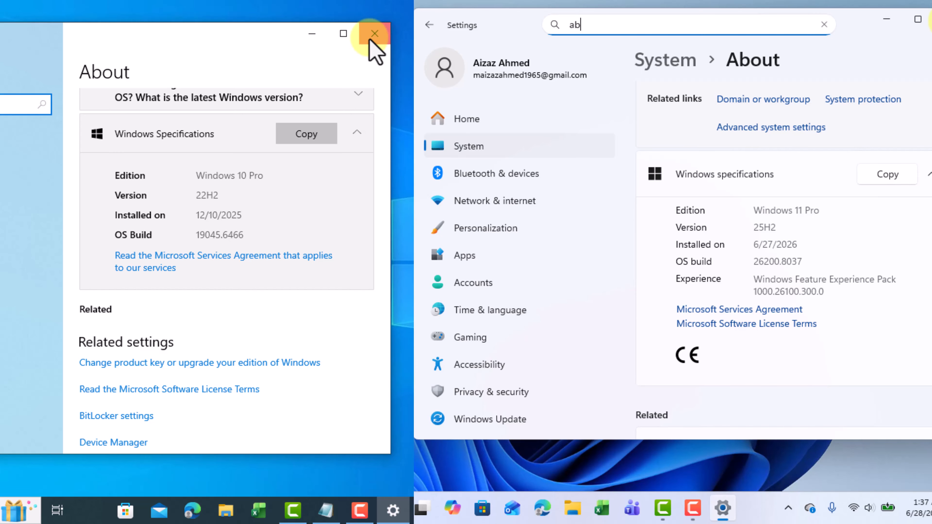
left_click(930, 19)
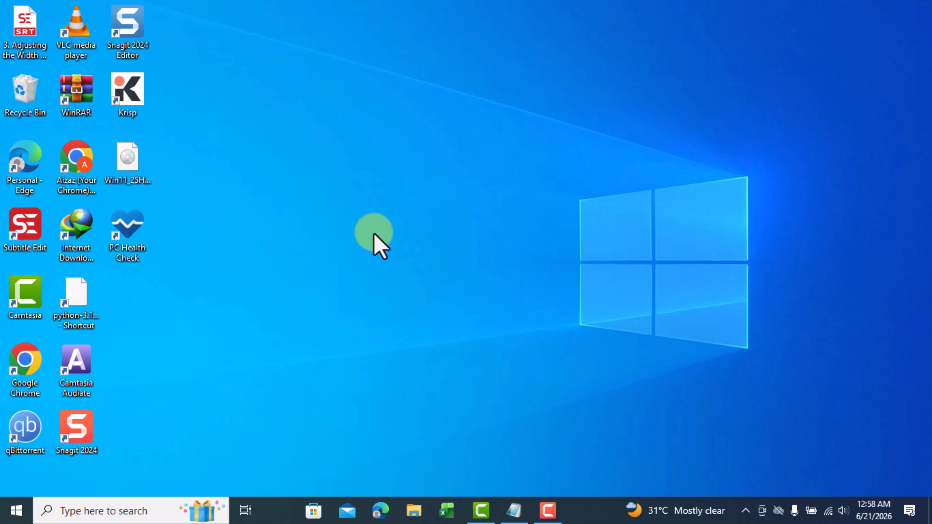
- Open the Update & Security settings in Windows 10 and review Windows Update down to the note about running Windows 11
left_click(16, 511)
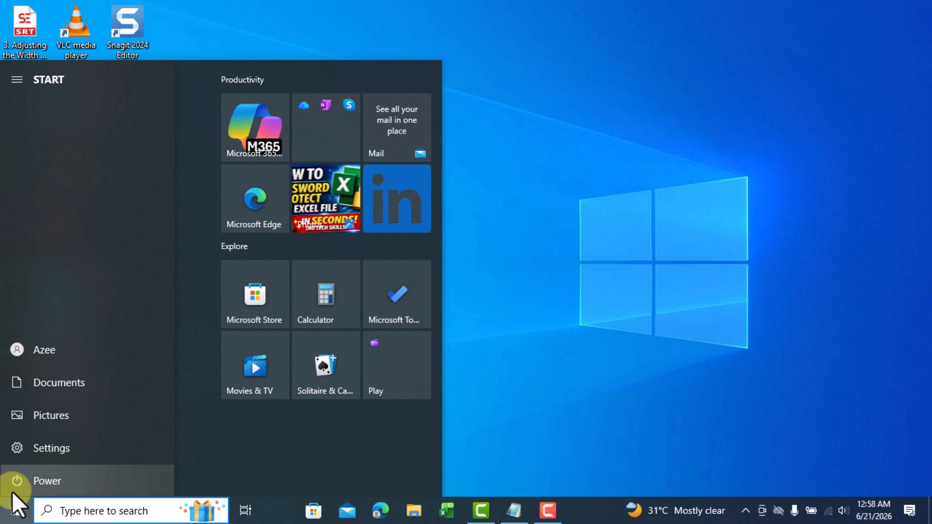
left_click(19, 448)
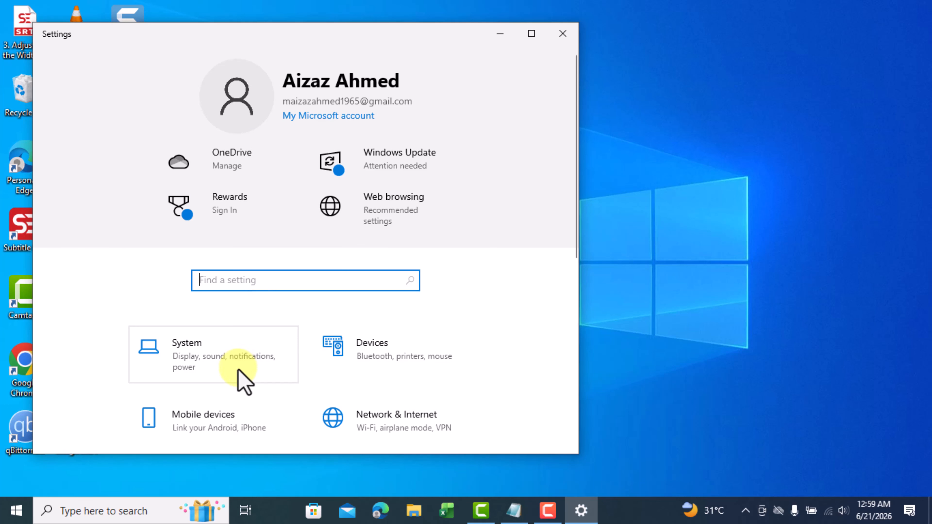
scroll(239, 371, "down", 8)
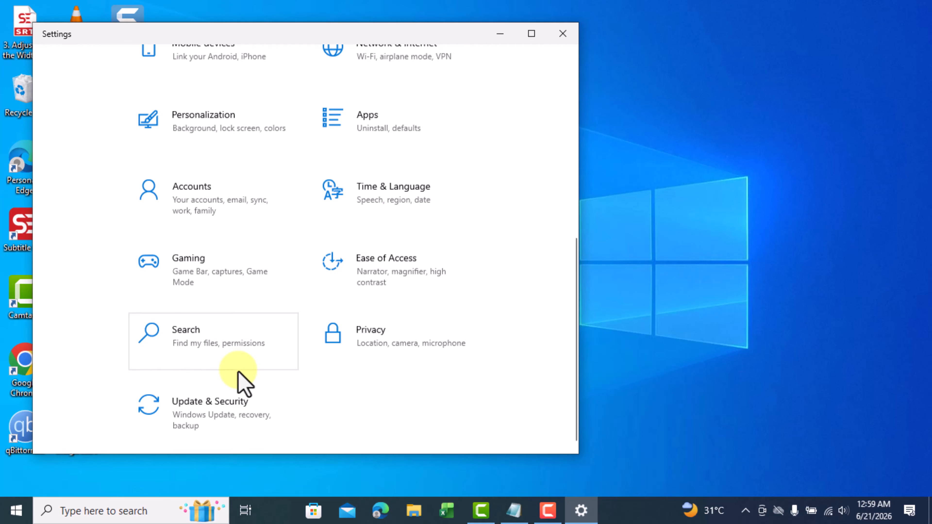
left_click(221, 409)
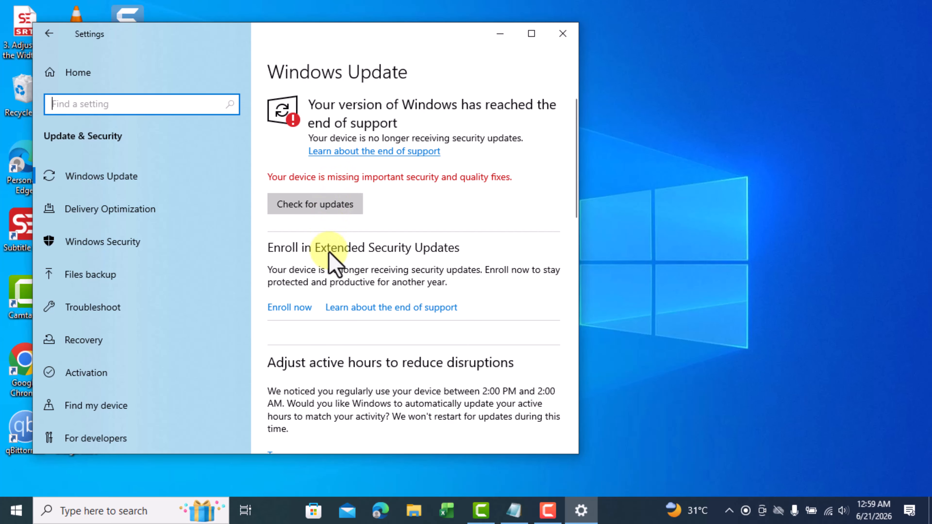
scroll(369, 358, "down", 8)
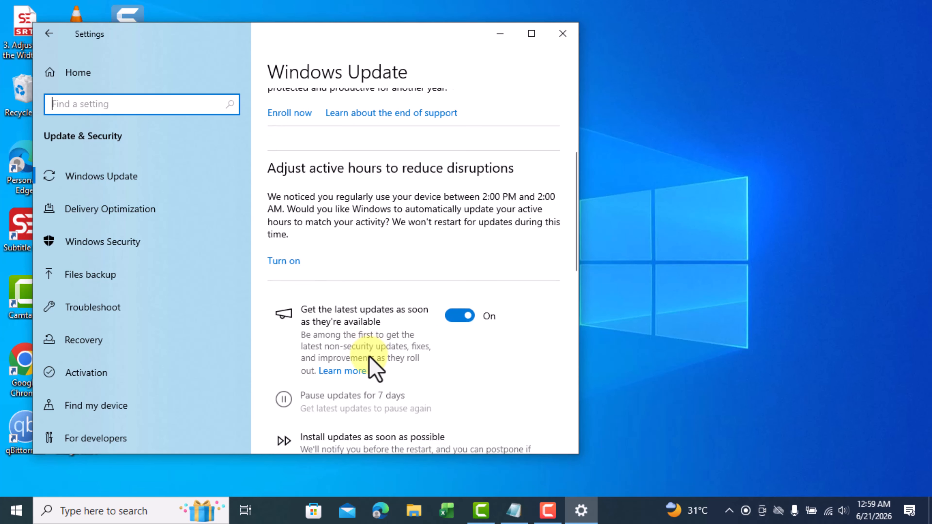
scroll(372, 362, "down", 6)
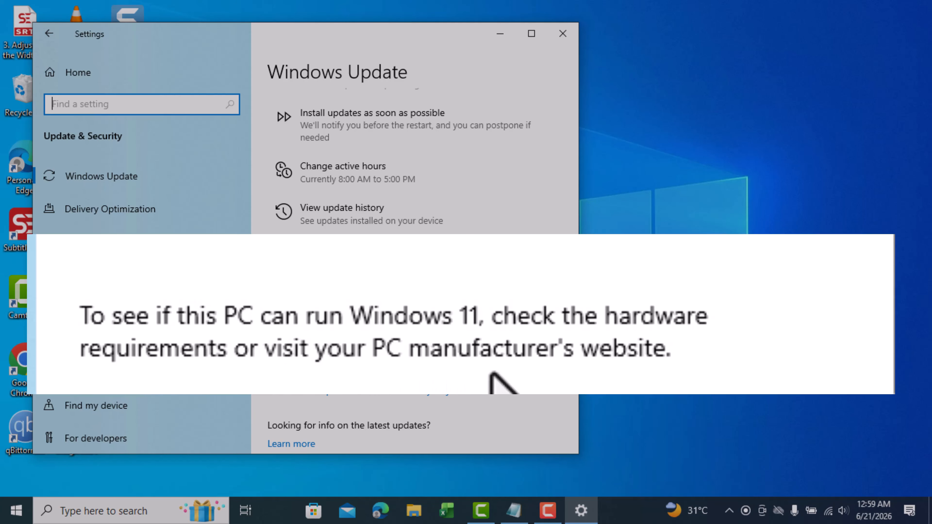
scroll(422, 345, "down", 2)
scroll(441, 250, "down", 2)
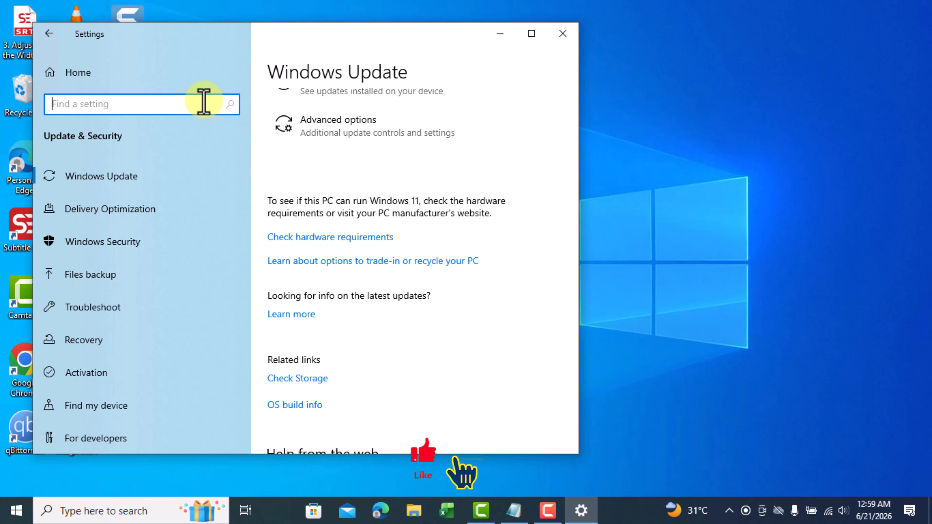
- Search Settings for "abo", review the device and Windows specifications on the About page, and close Settings
type("abo")
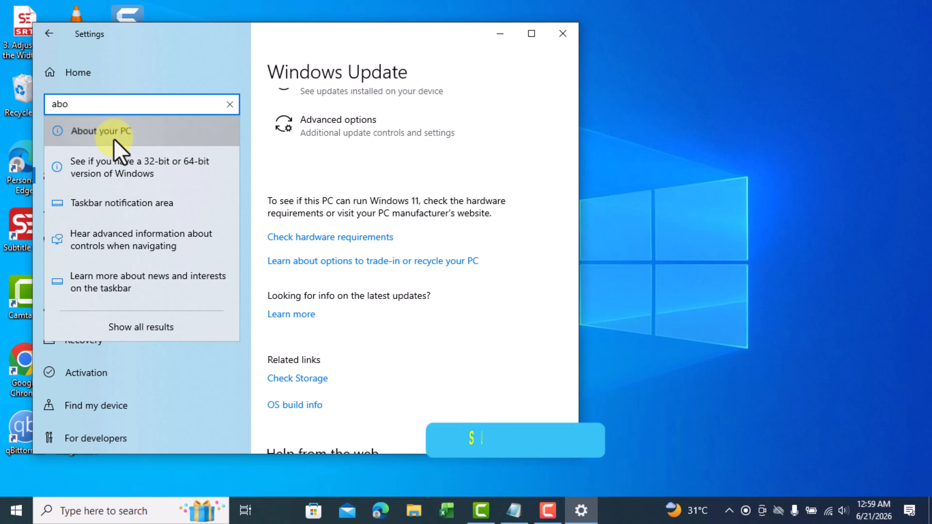
left_click(140, 169)
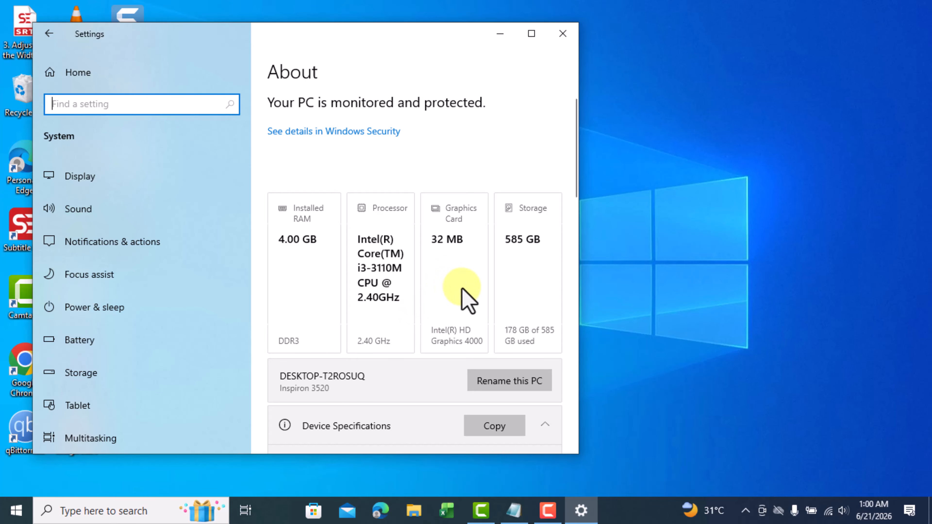
scroll(459, 329, "down", 3)
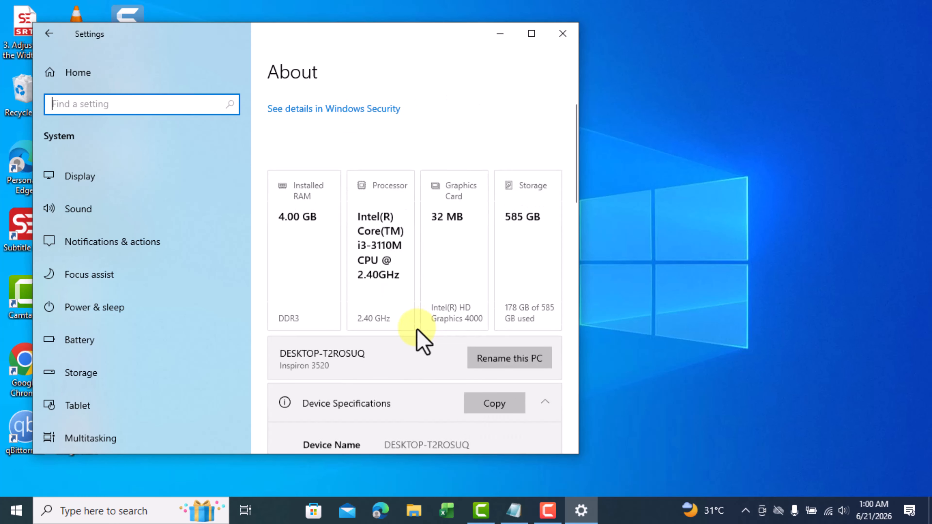
scroll(410, 339, "down", 2)
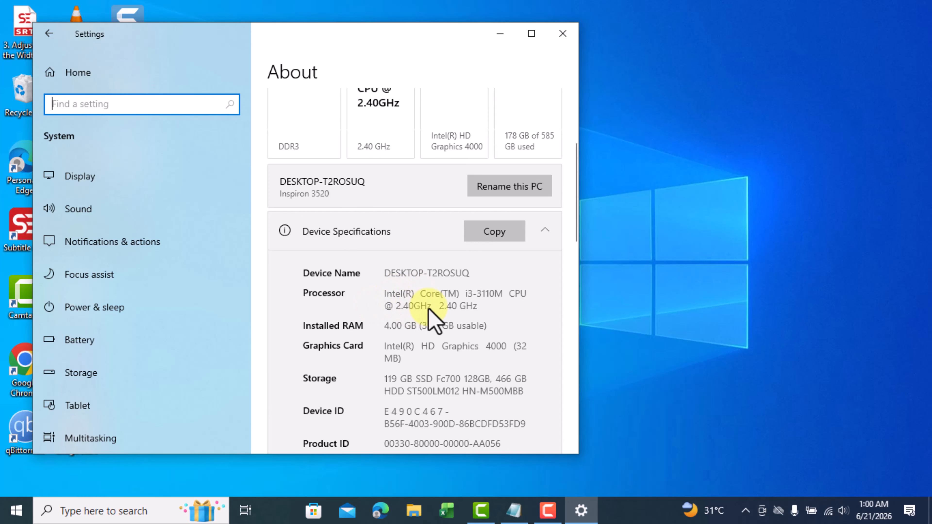
scroll(434, 355, "down", 4)
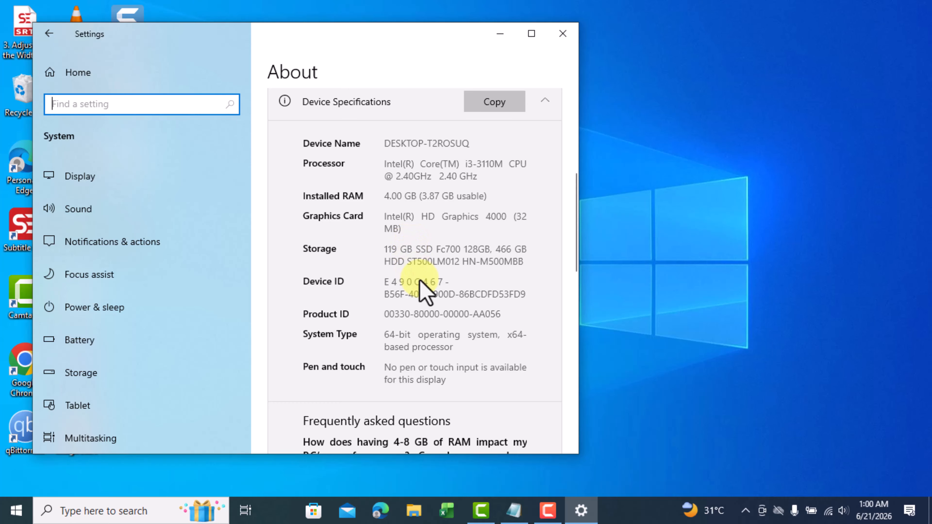
scroll(418, 283, "down", 9)
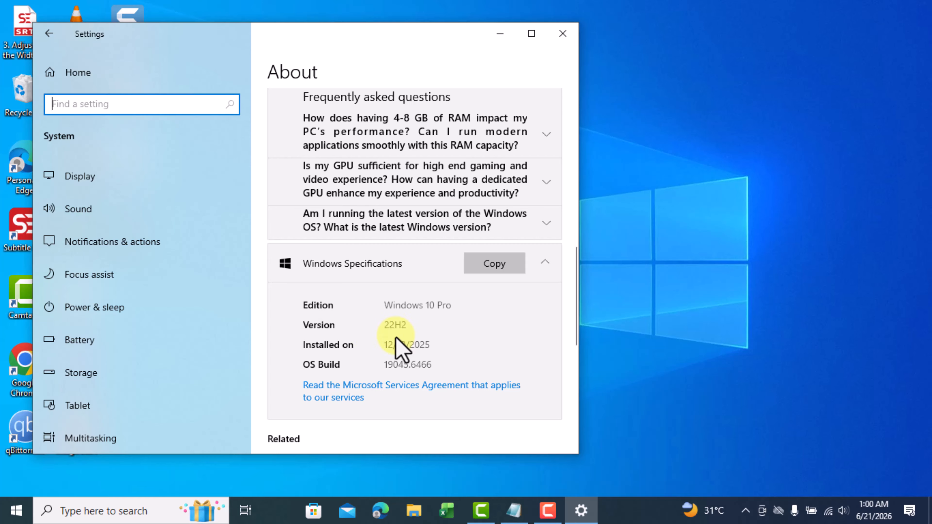
scroll(407, 367, "down", 3)
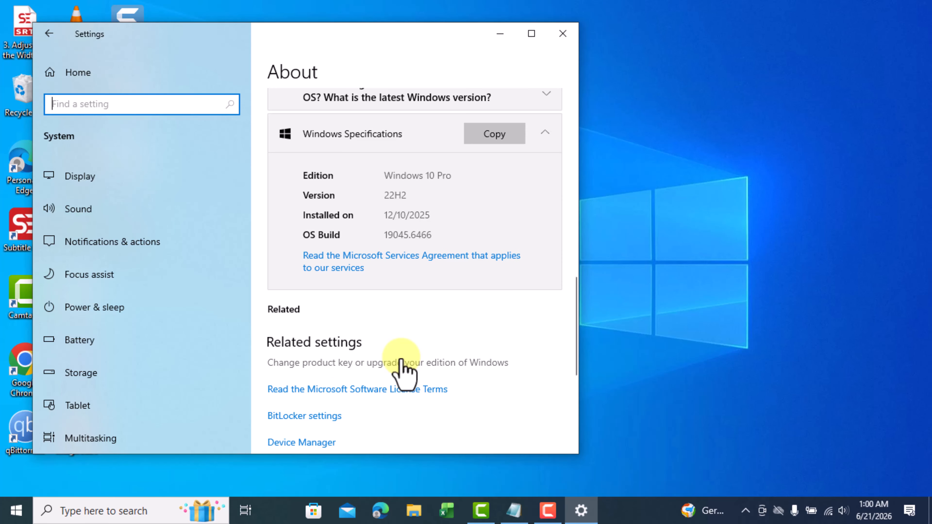
left_click(563, 35)
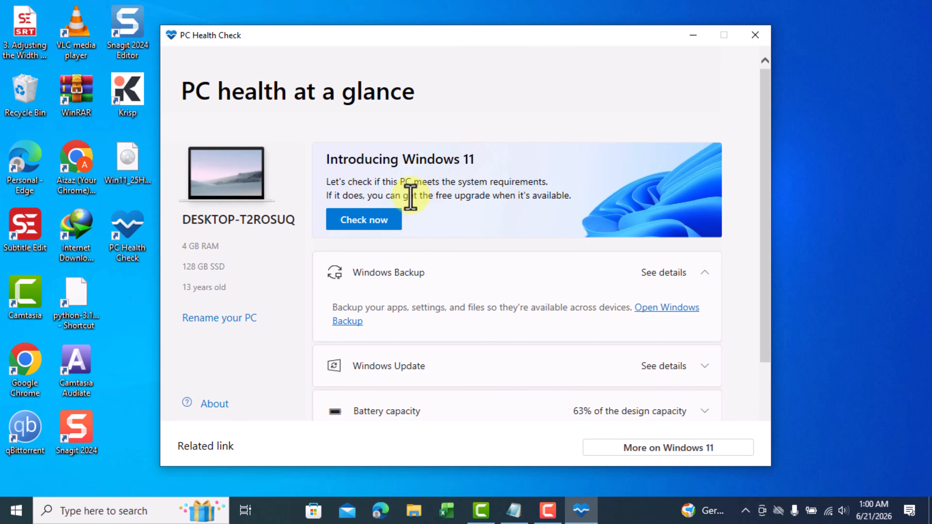
- Check in PC Health Check whether this PC meets the Windows 11 system requirements
left_click(364, 221)
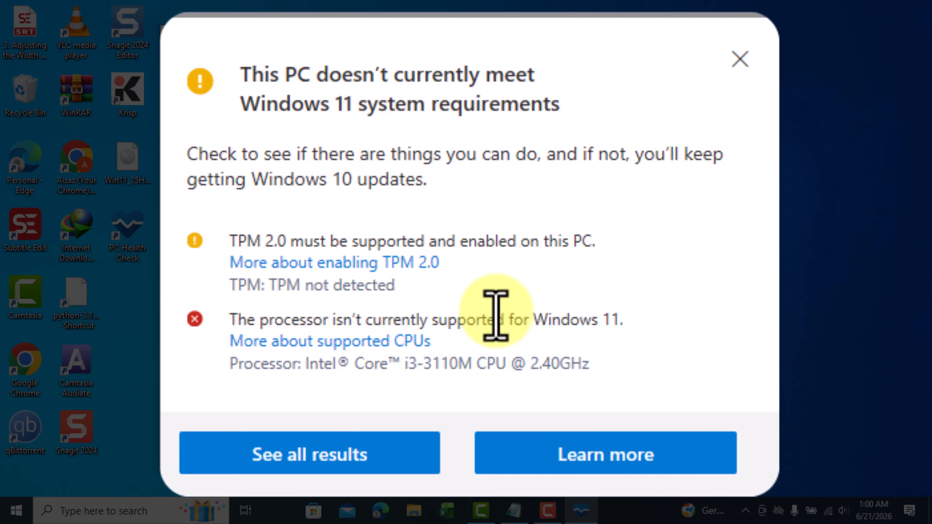
- Show all Windows 11 compatibility results, review the full list of requirements, and close PC Health Check
left_click(325, 455)
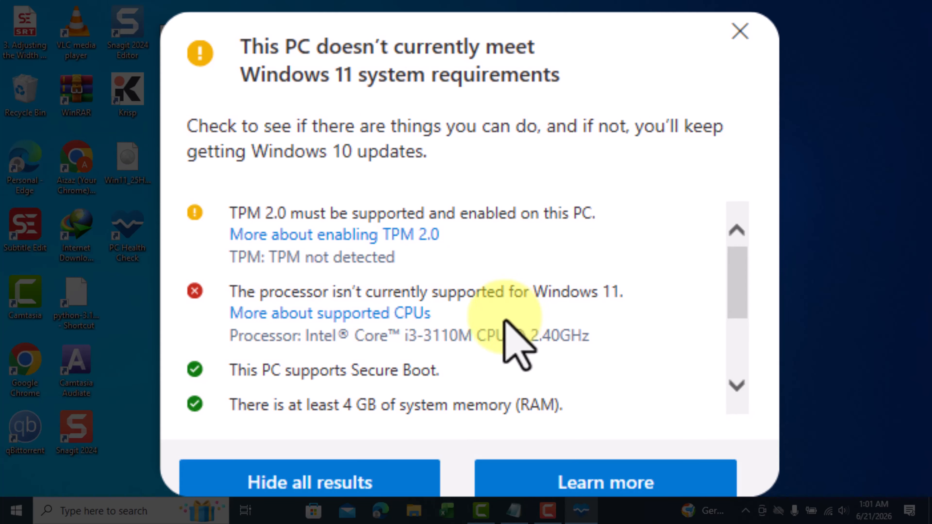
scroll(484, 332, "down", 1)
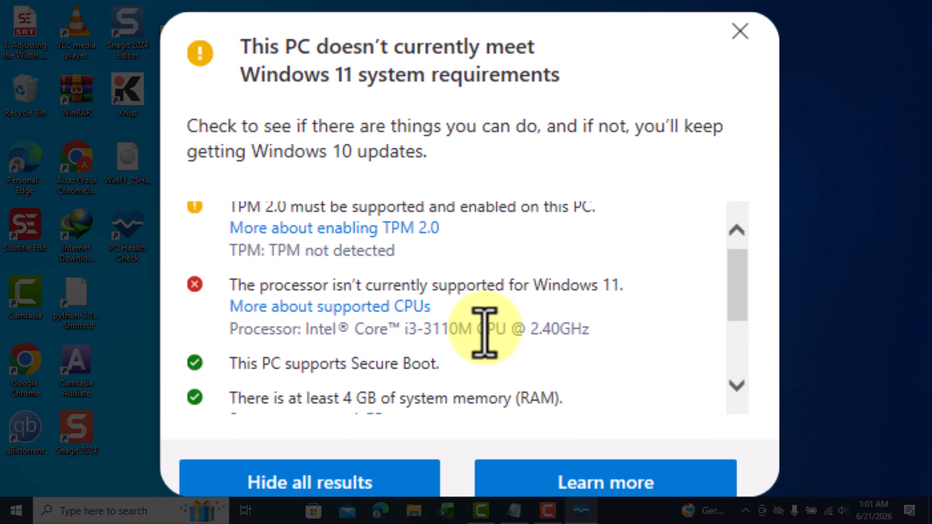
scroll(485, 331, "down", 3)
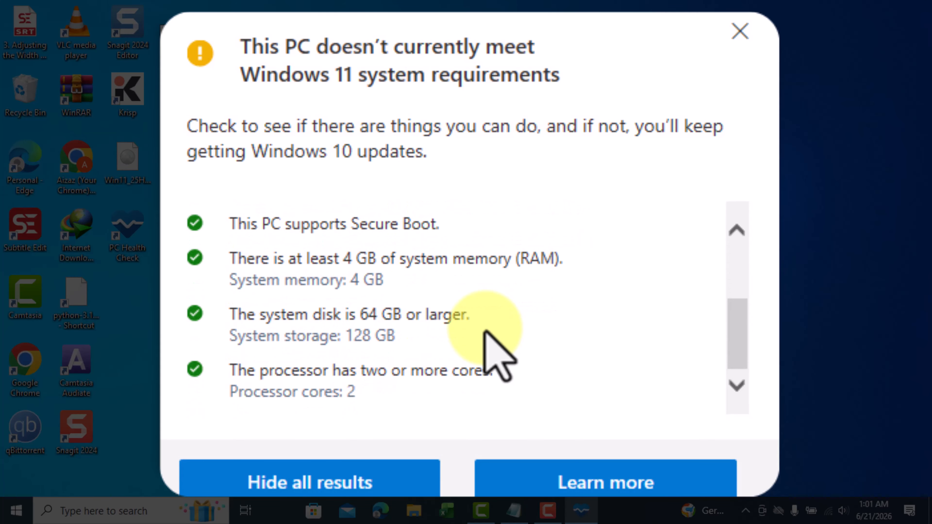
scroll(477, 319, "up", 5)
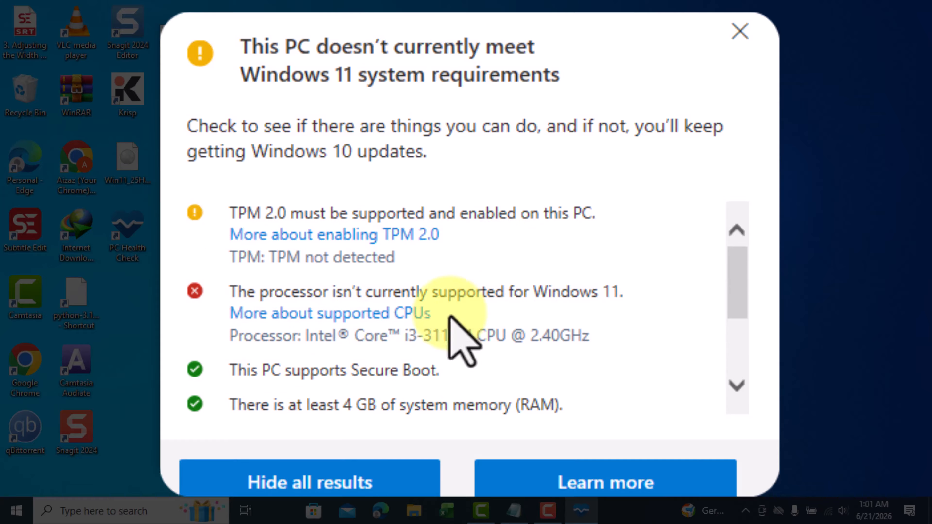
left_click(740, 31)
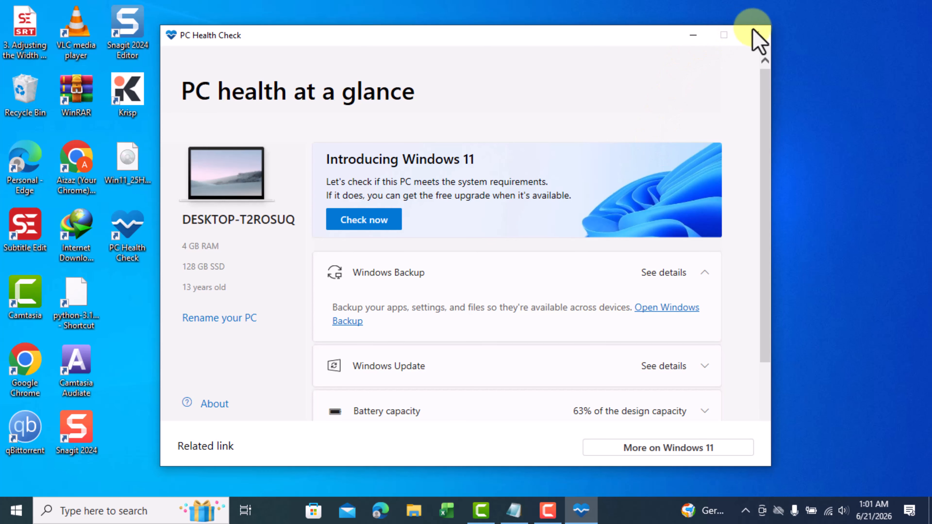
left_click(755, 36)
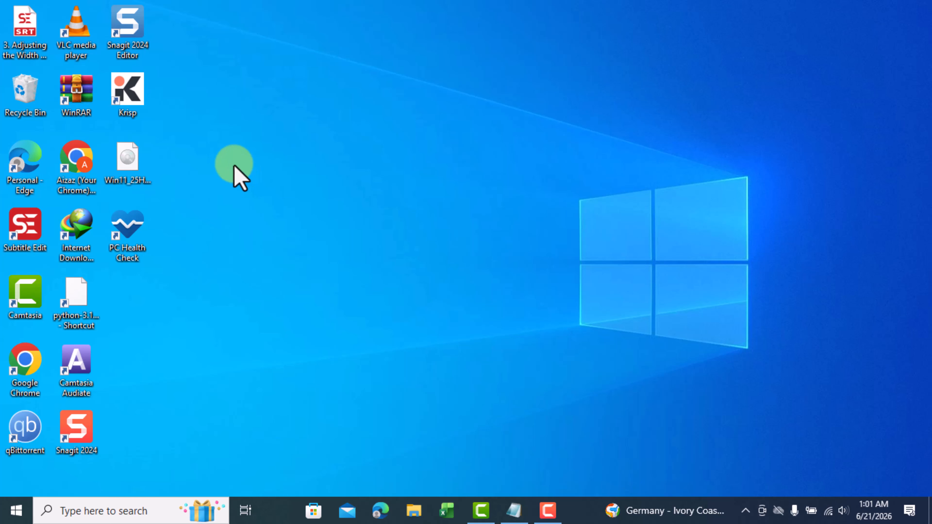
- Open Google Chrome, search Google for "download windows 11", and open Microsoft's Download Windows 11 page
double_click(88, 183)
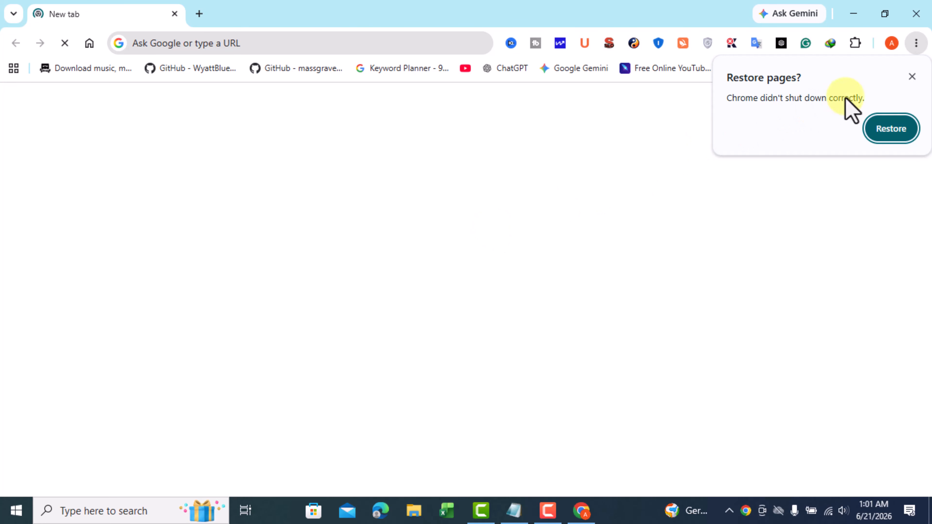
left_click(912, 77)
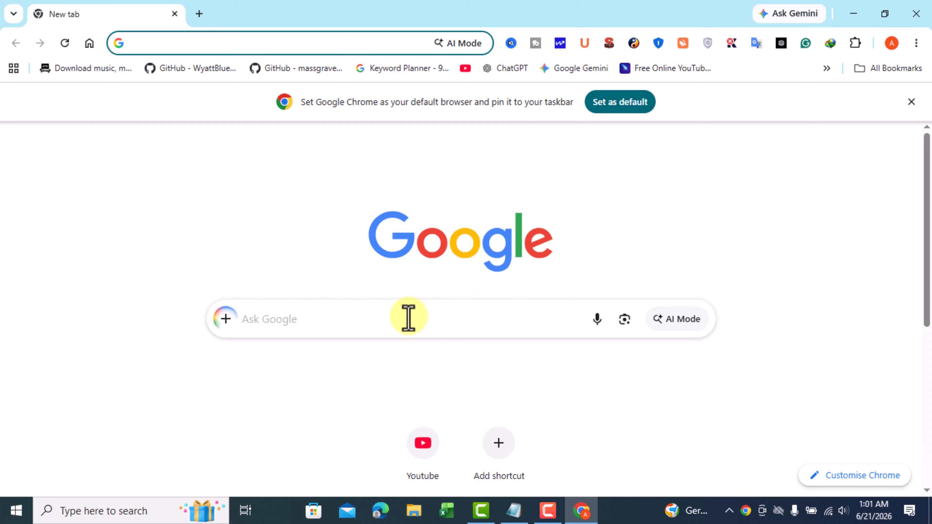
left_click(409, 318)
type("download windows 11")
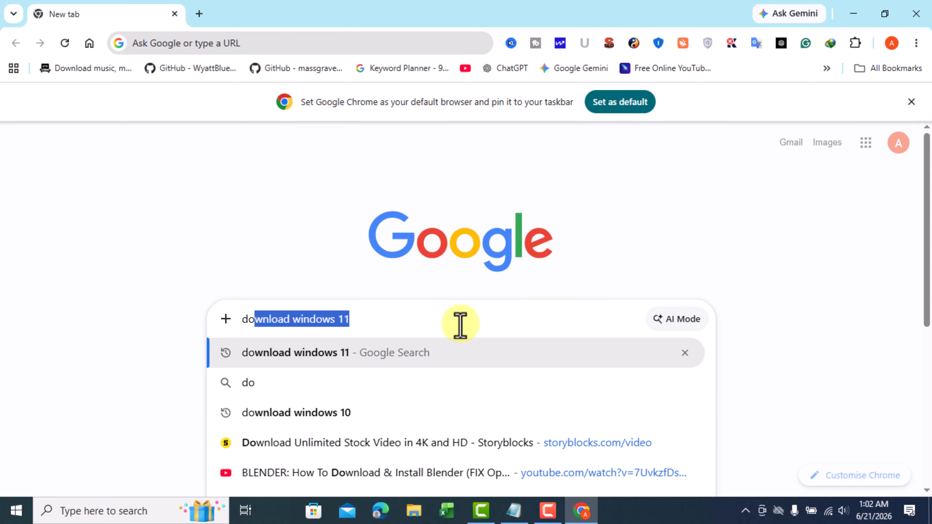
key("Right")
key("Return")
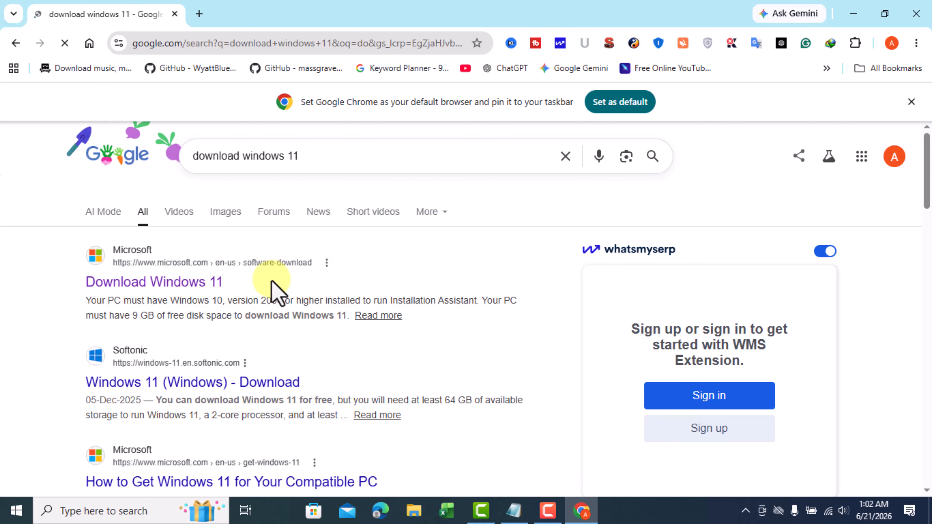
left_click(162, 282)
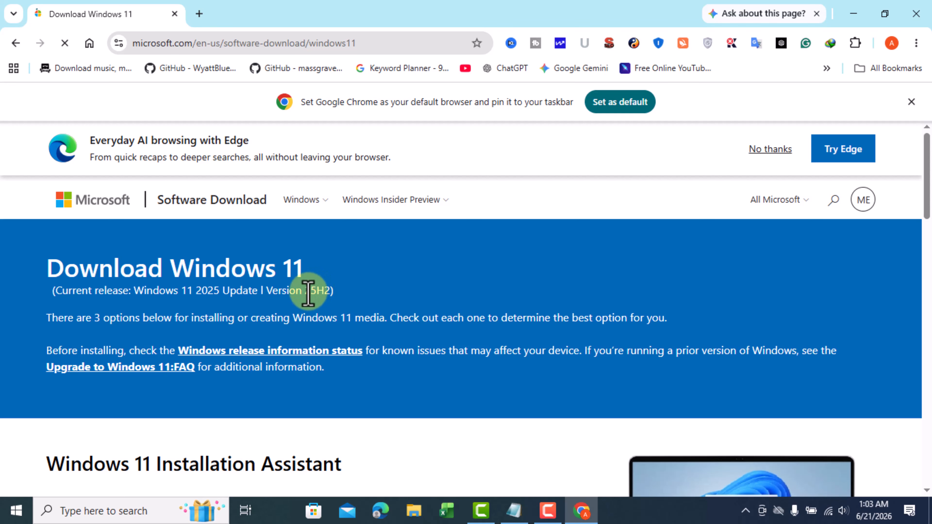
- Select and confirm Windows 11 (multi-edition ISO for x64 devices), and choose English (United States) as the product language
scroll(306, 347, "down", 3)
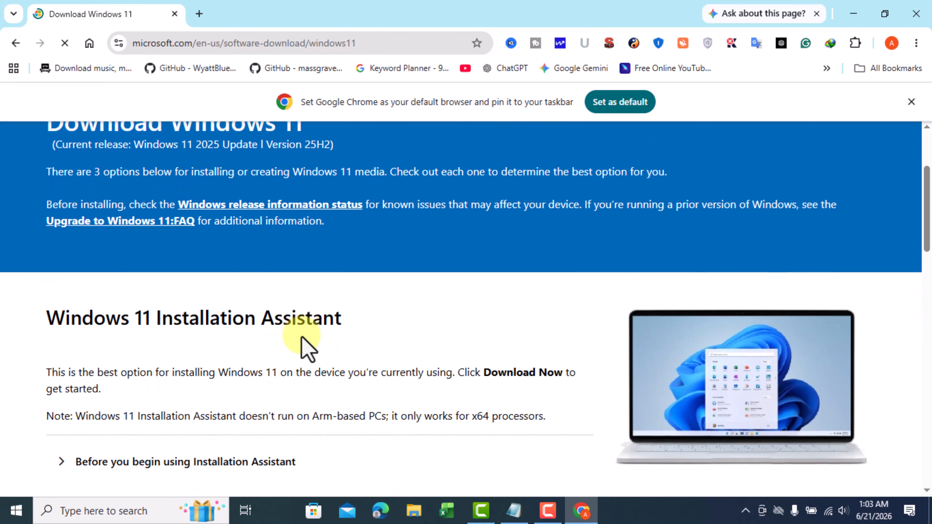
scroll(306, 347, "down", 3)
scroll(307, 348, "down", 2)
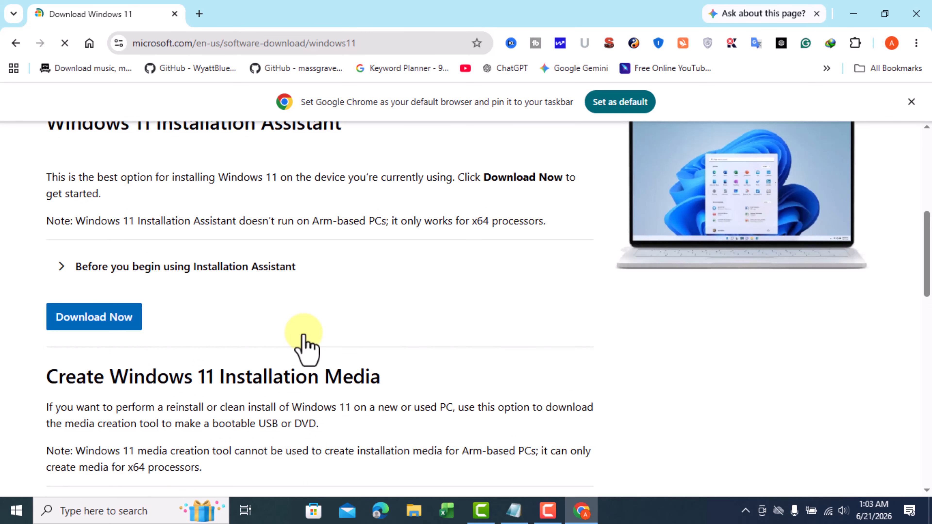
scroll(166, 323, "down", 2)
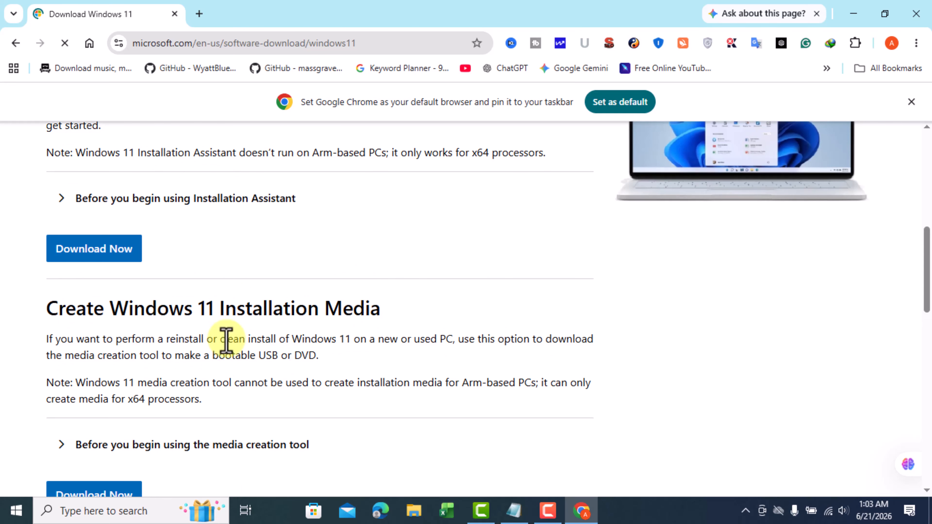
scroll(225, 340, "down", 2)
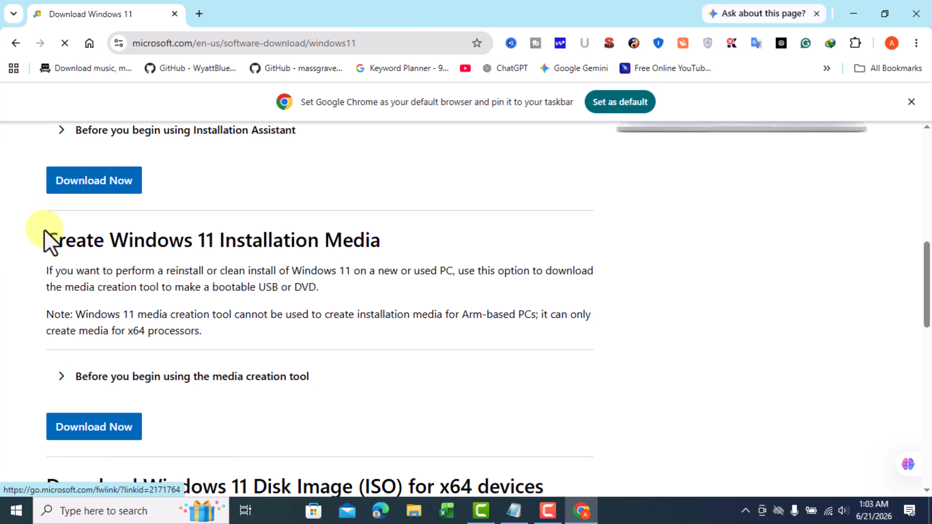
scroll(245, 323, "down", 6)
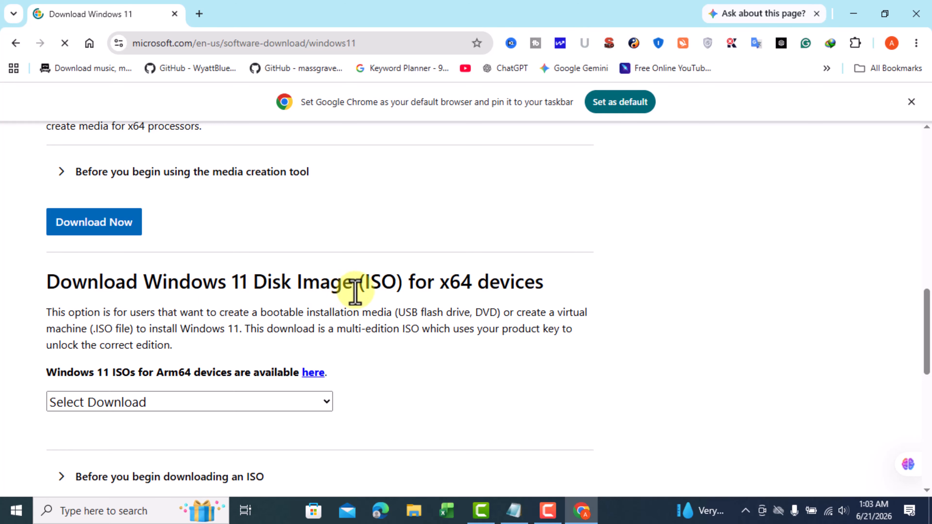
scroll(257, 364, "down", 2)
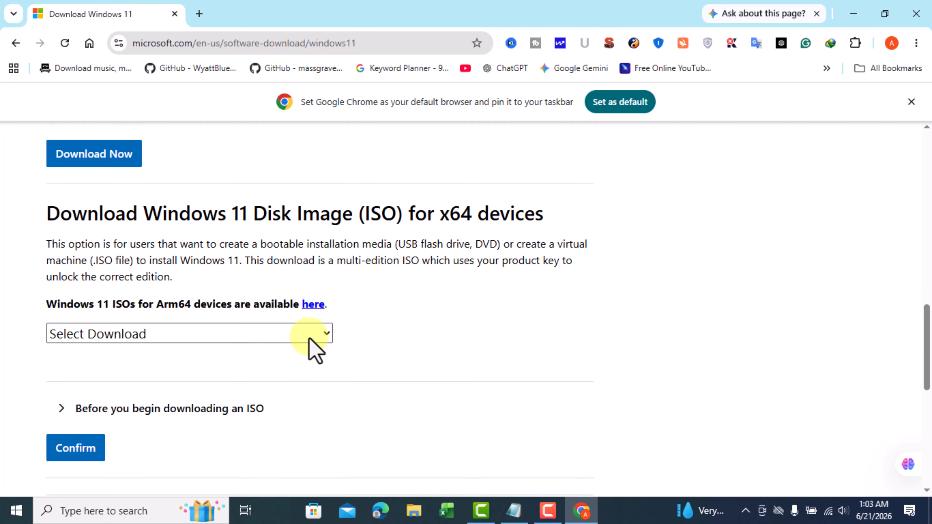
left_click(326, 334)
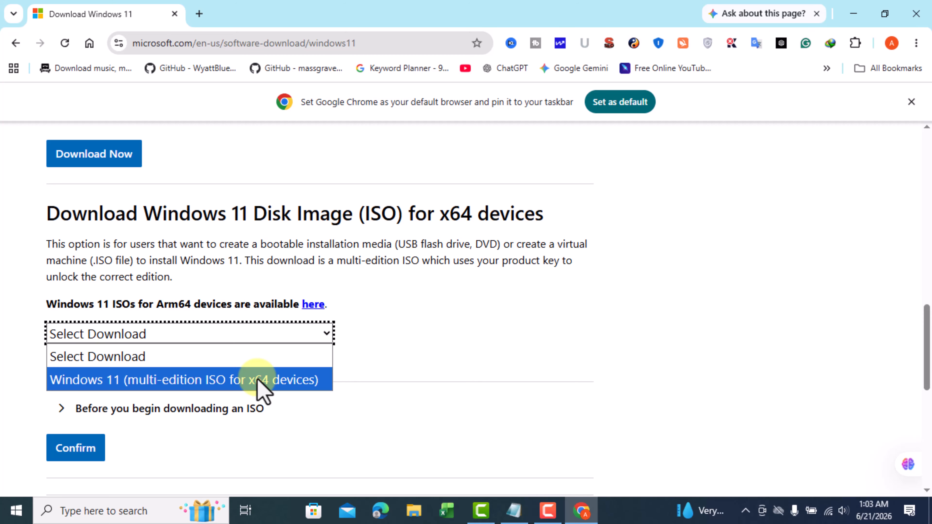
left_click(258, 380)
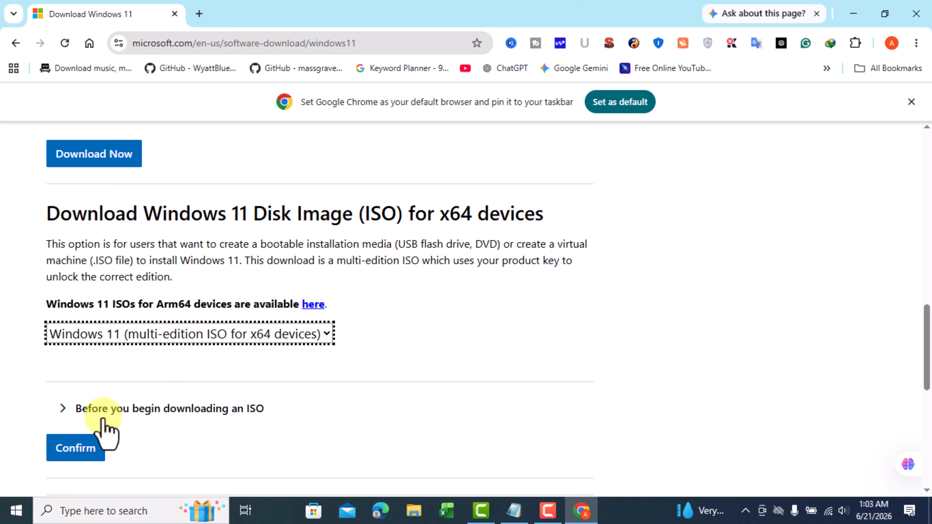
left_click(78, 450)
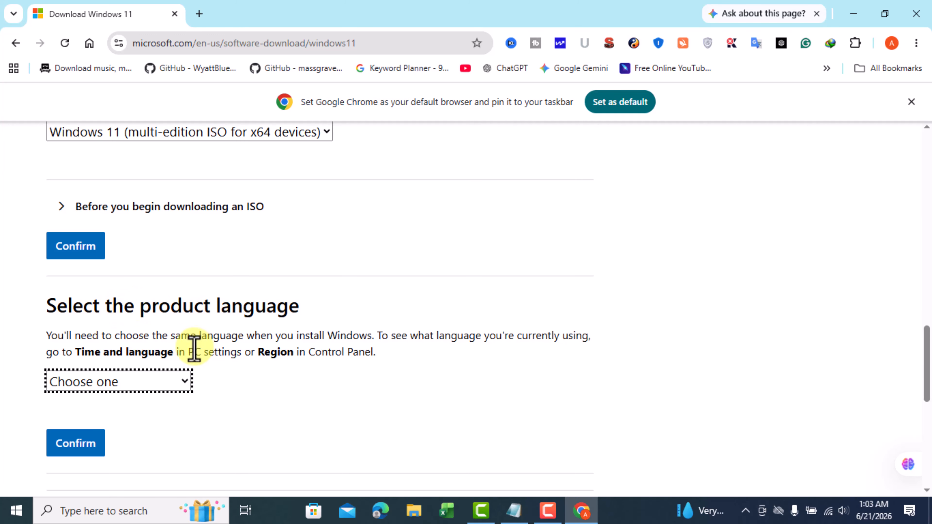
left_click(184, 382)
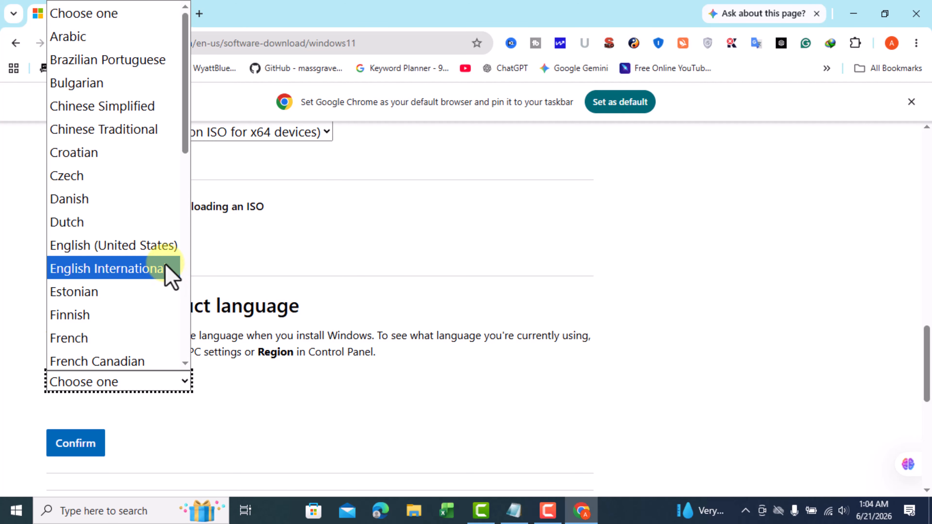
left_click(130, 251)
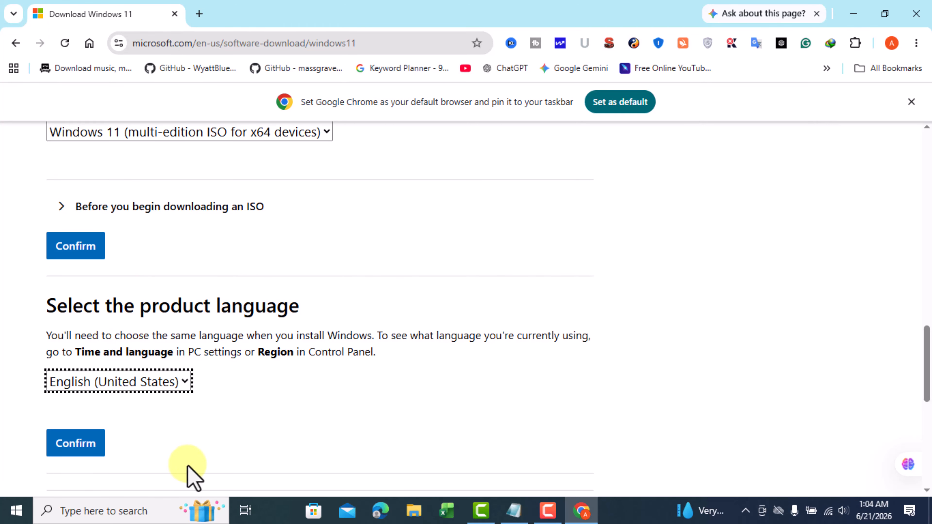
- Check the current Windows display language under Time & Language in Windows Settings, and close Settings
left_click(16, 509)
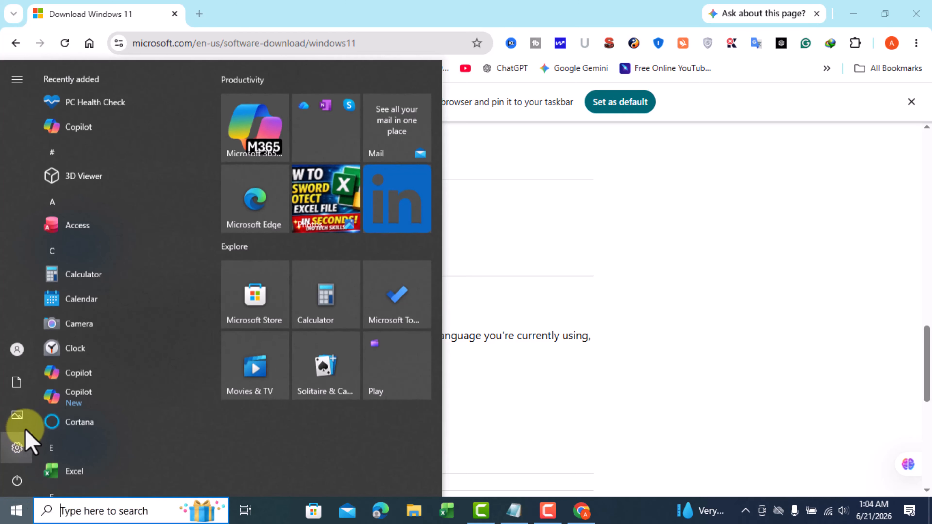
left_click(20, 447)
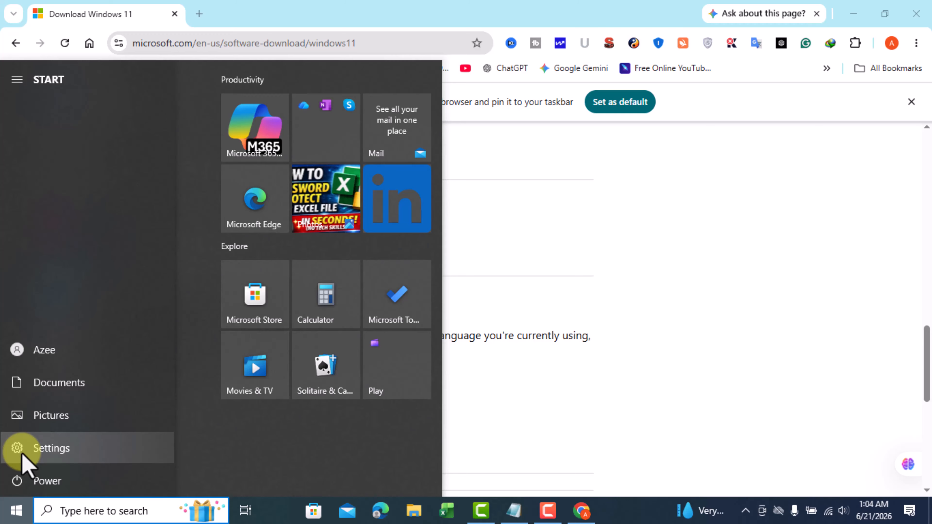
scroll(415, 358, "down", 2)
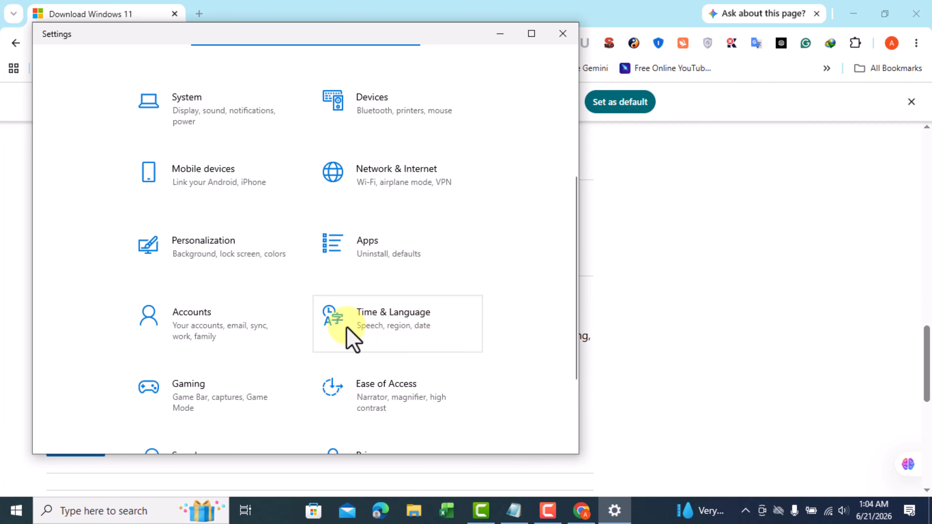
left_click(418, 333)
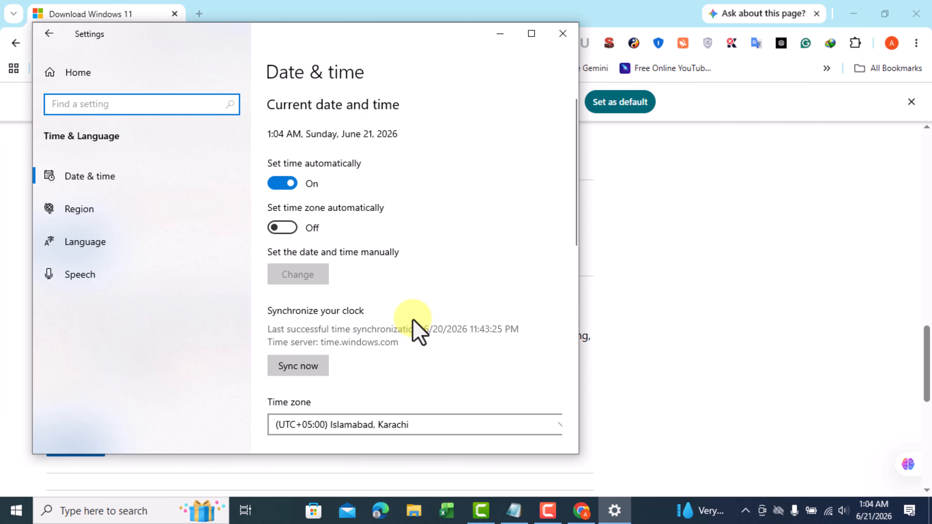
left_click(105, 243)
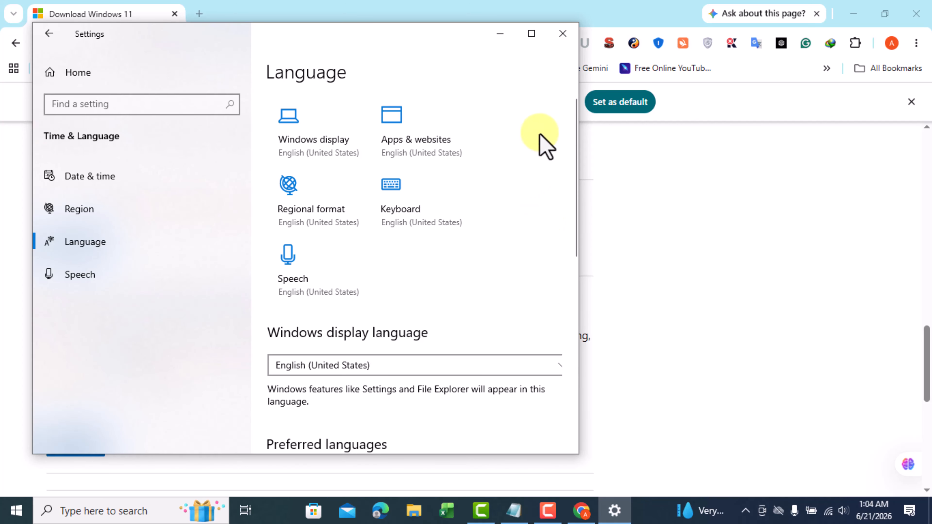
left_click(562, 34)
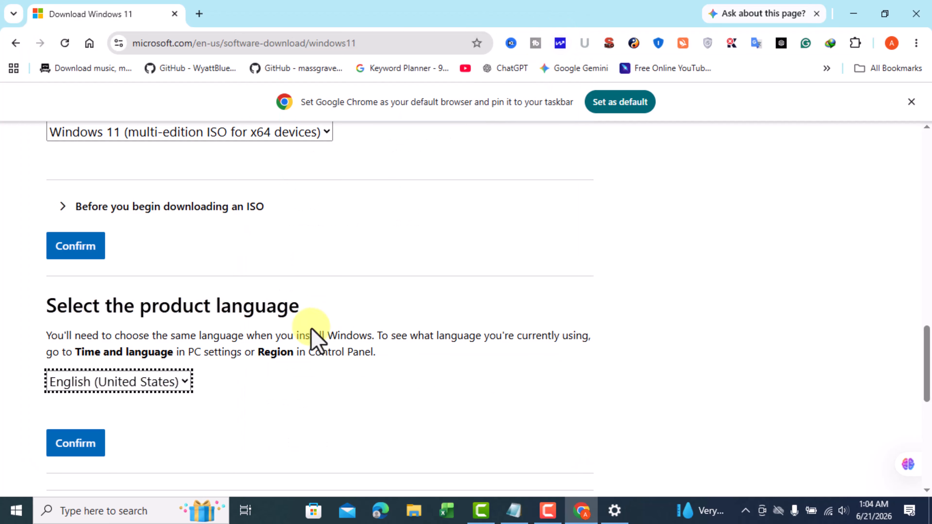
- Confirm the product language and start the 64-bit ISO download, saving it to the Desktop as Win11_25H2_English_x64_v2 (1)
left_click(85, 446)
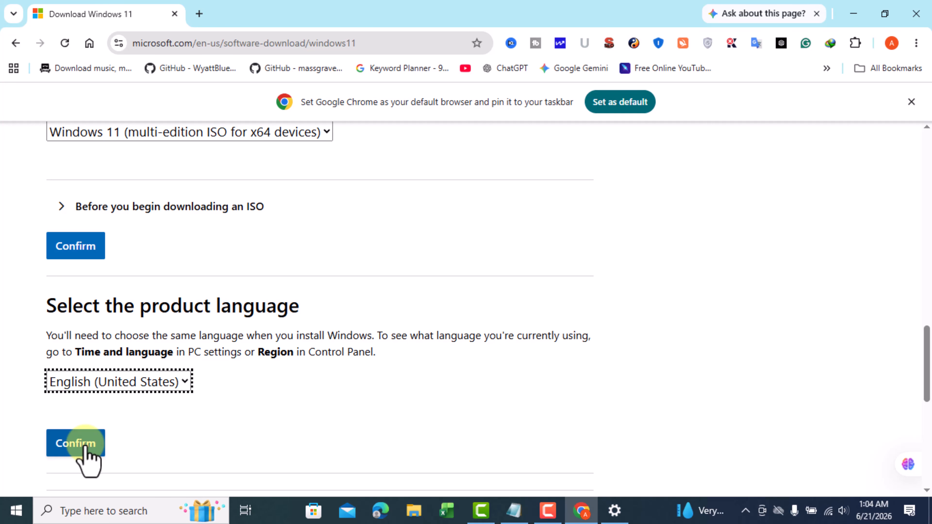
left_click(84, 445)
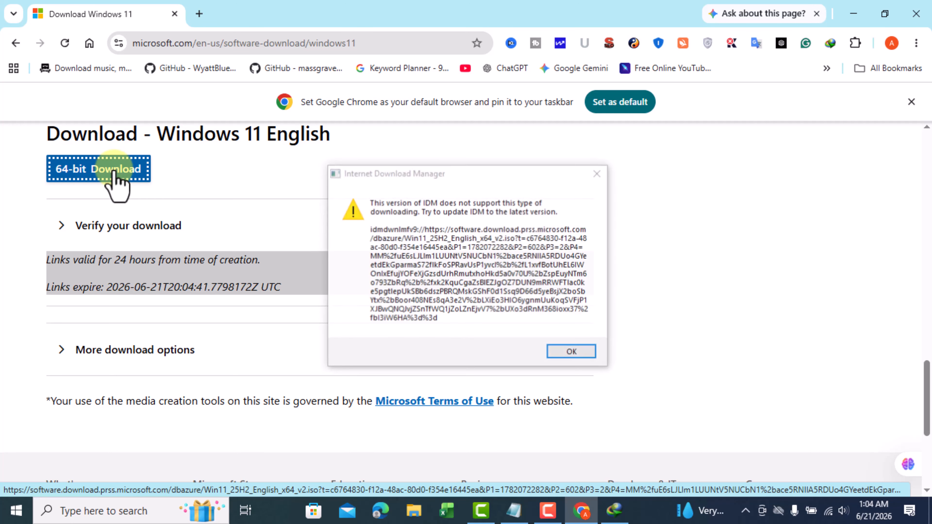
left_click(572, 352)
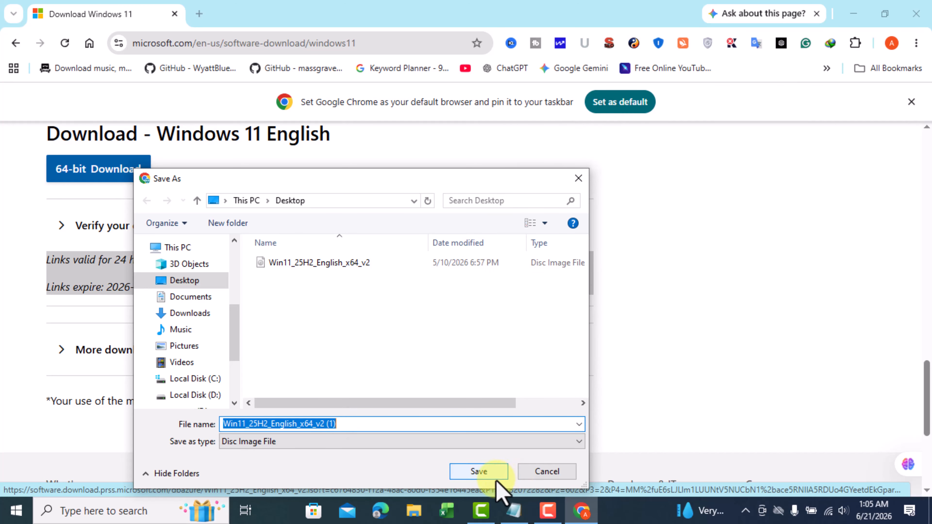
left_click(483, 476)
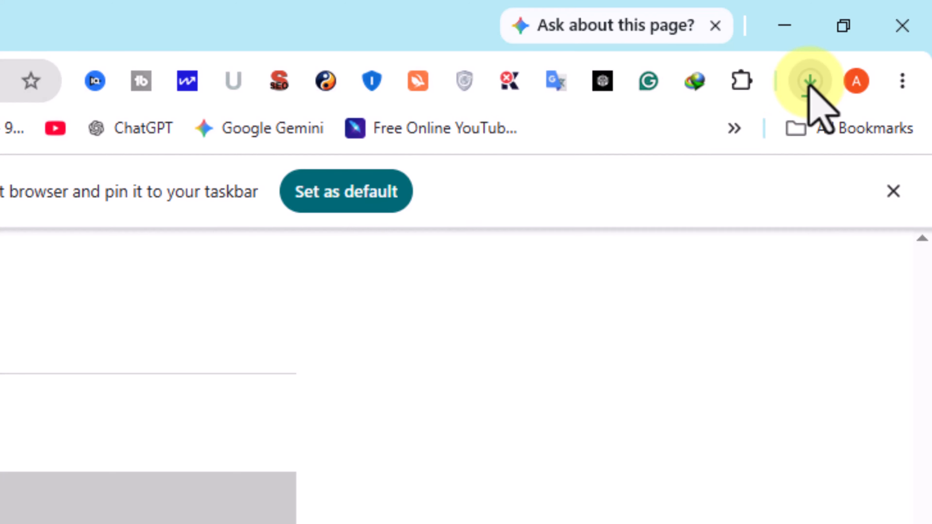
- Cancel the running Windows 11 ISO download and close the recent download history
left_click(860, 48)
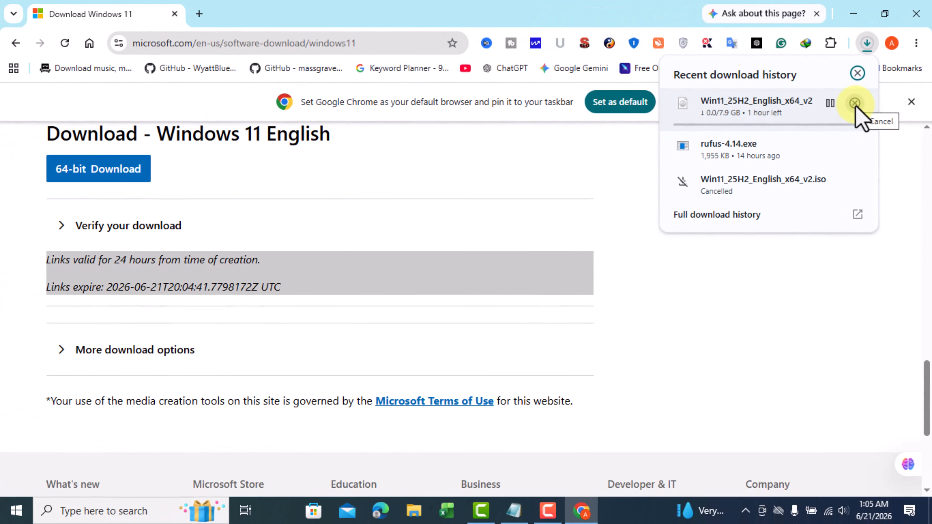
left_click(825, 143)
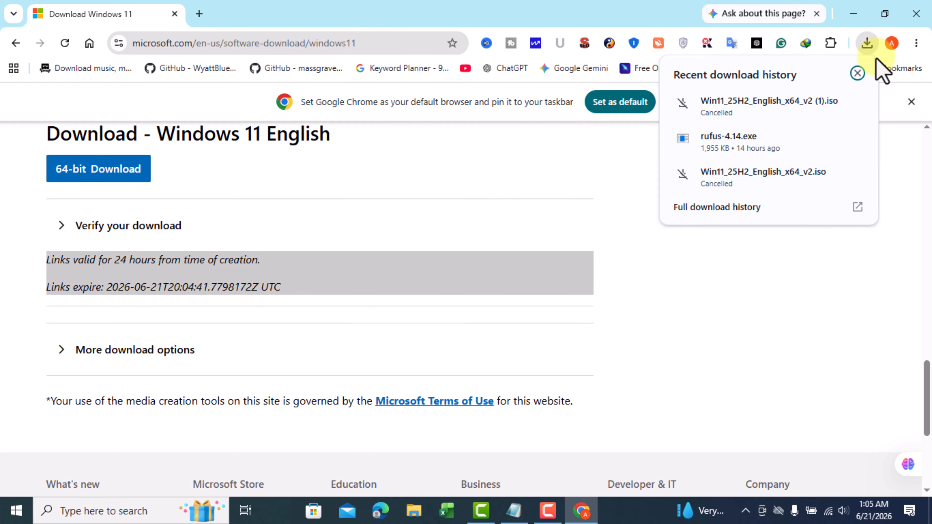
left_click(857, 74)
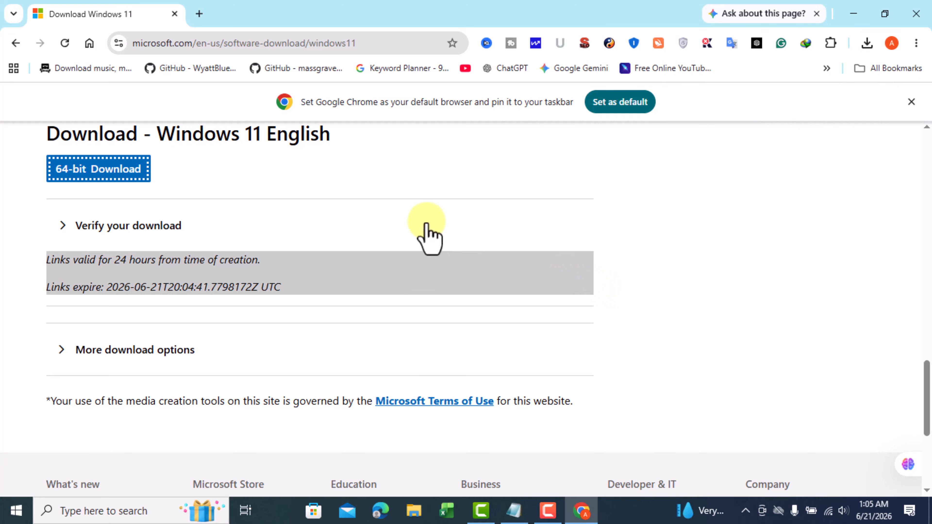
- Search Google for rufus and open the official Rufus website at rufus.ie
left_click(89, 43)
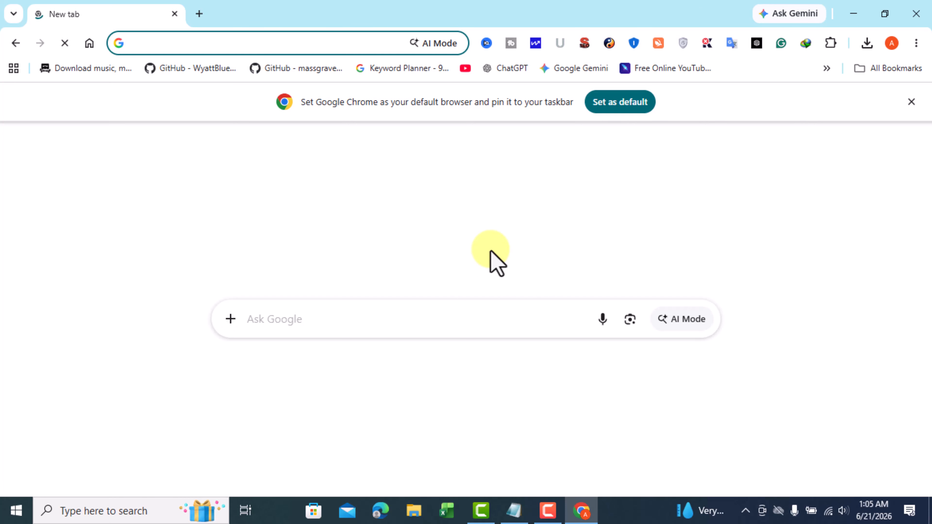
left_click(450, 323)
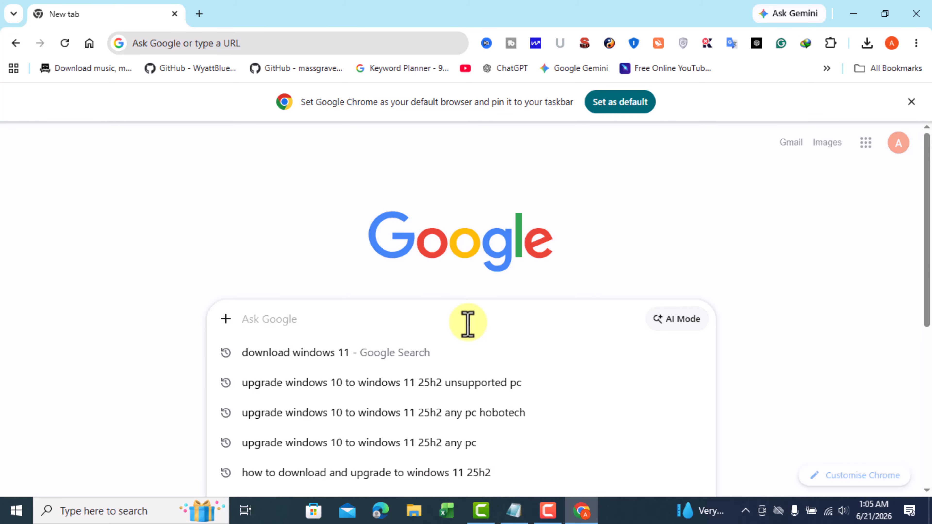
type("r")
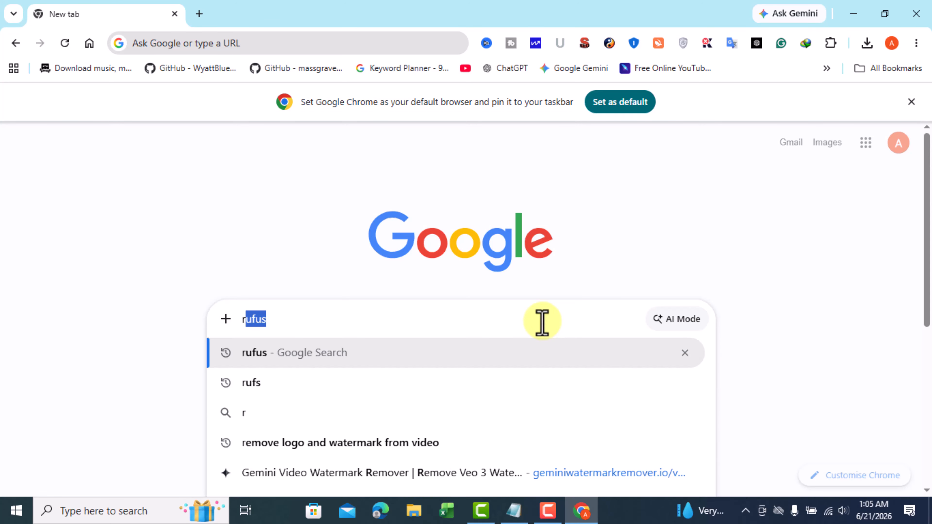
key("Return")
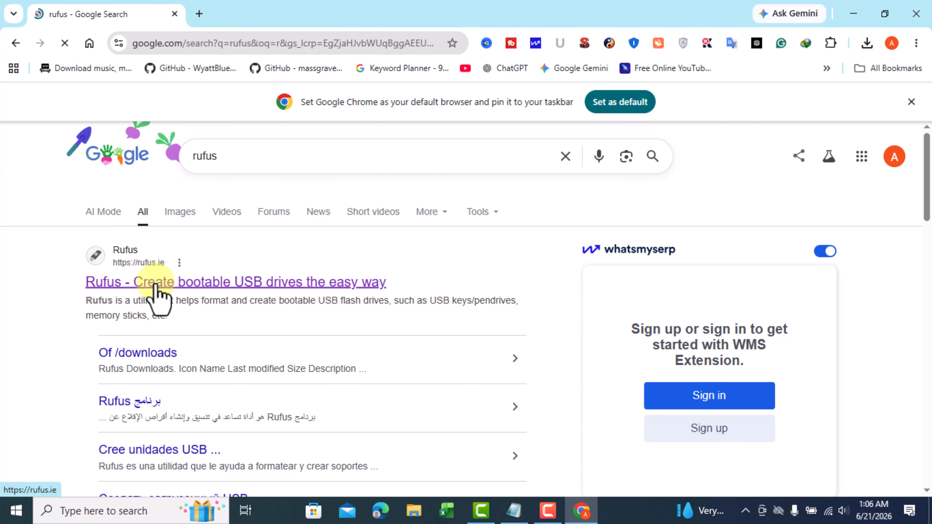
left_click(155, 284)
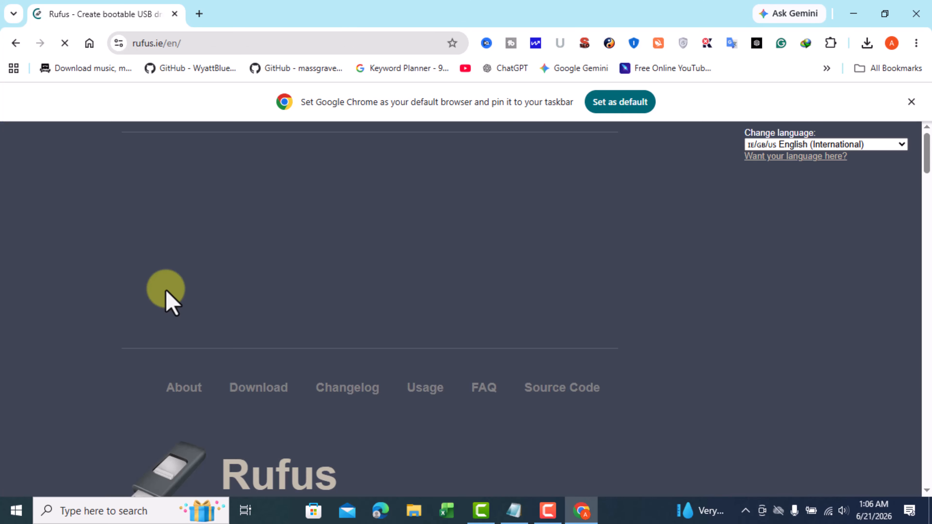
- Download the standard Windows x64 release rufus-4.14.exe to the Desktop and close the browser
scroll(367, 283, "down", 10)
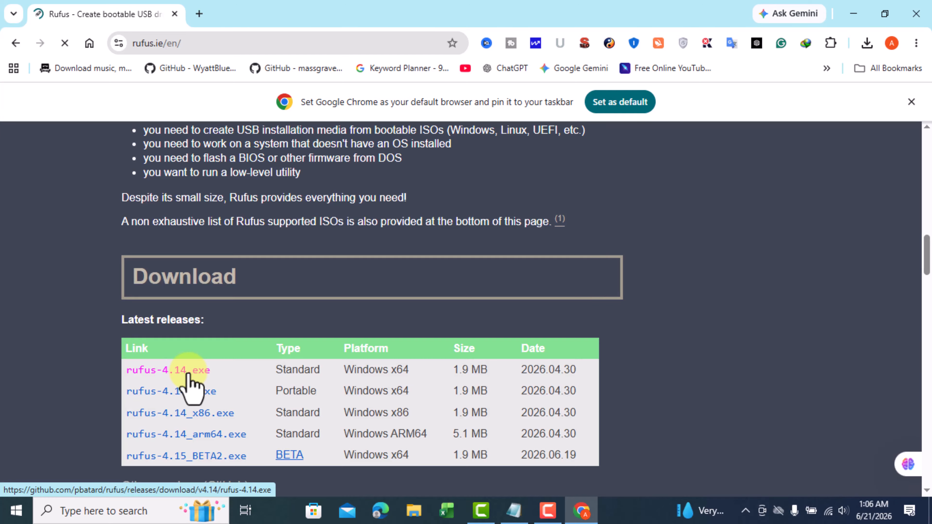
left_click(187, 371)
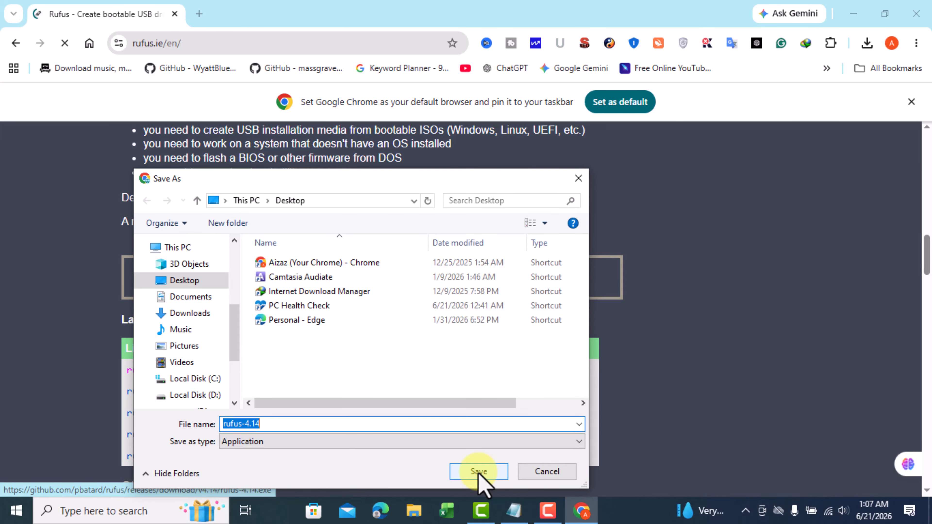
left_click(479, 471)
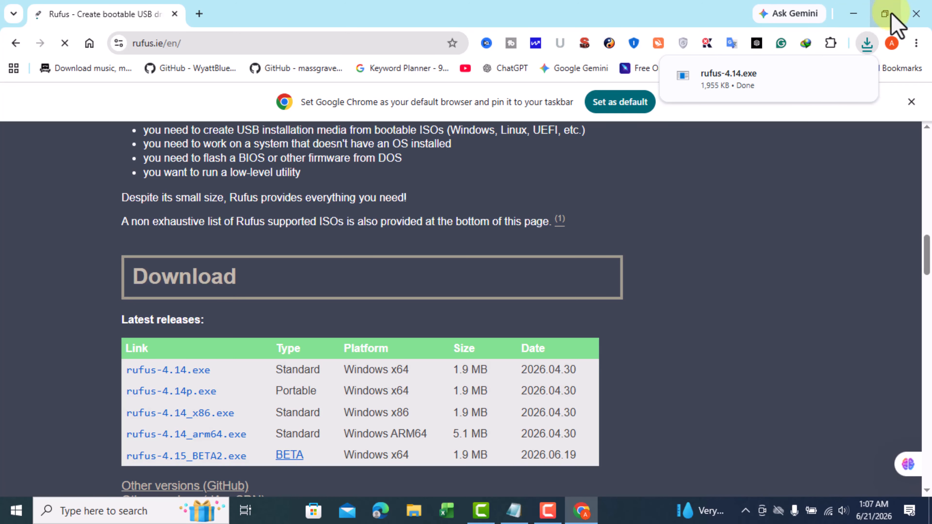
left_click(915, 14)
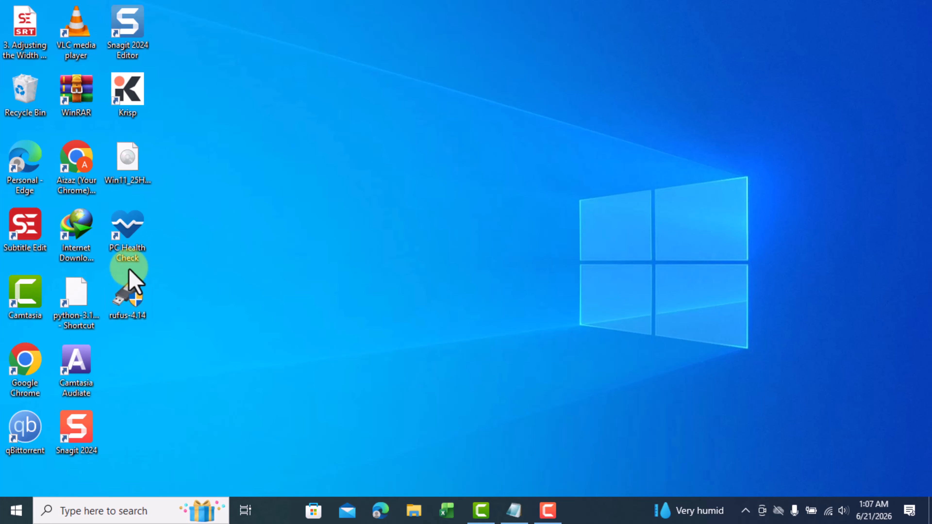
- Launch rufus-4.14 from the Desktop and load the Win11_25H2_English_x64_v2 ISO from the Desktop as its boot image
double_click(121, 302)
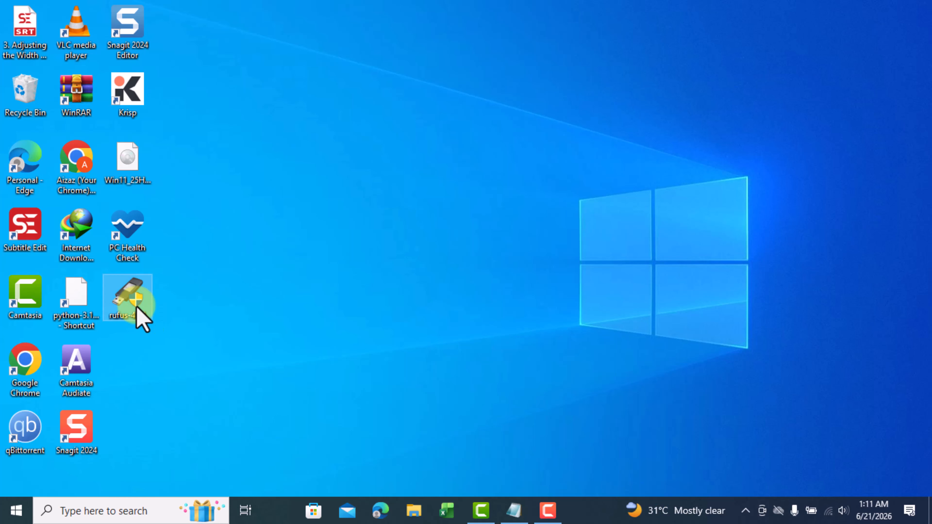
double_click(137, 308)
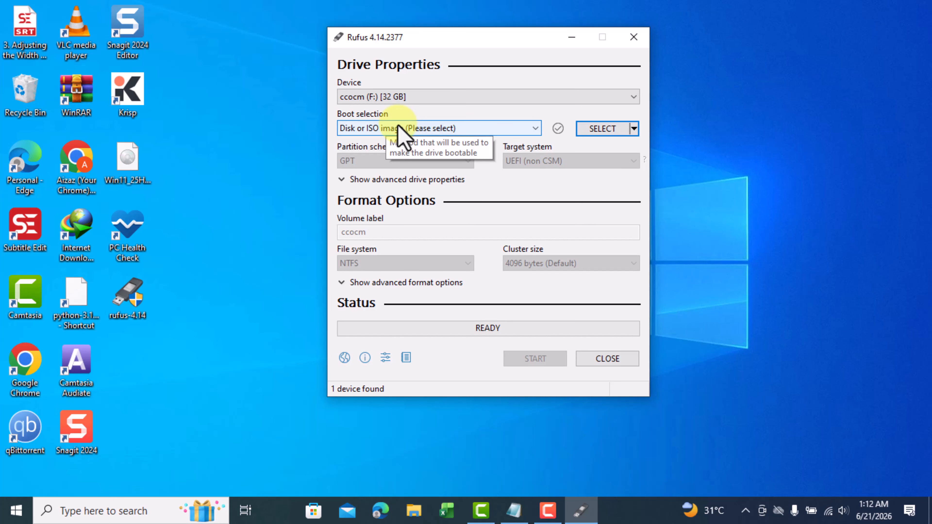
left_click(606, 134)
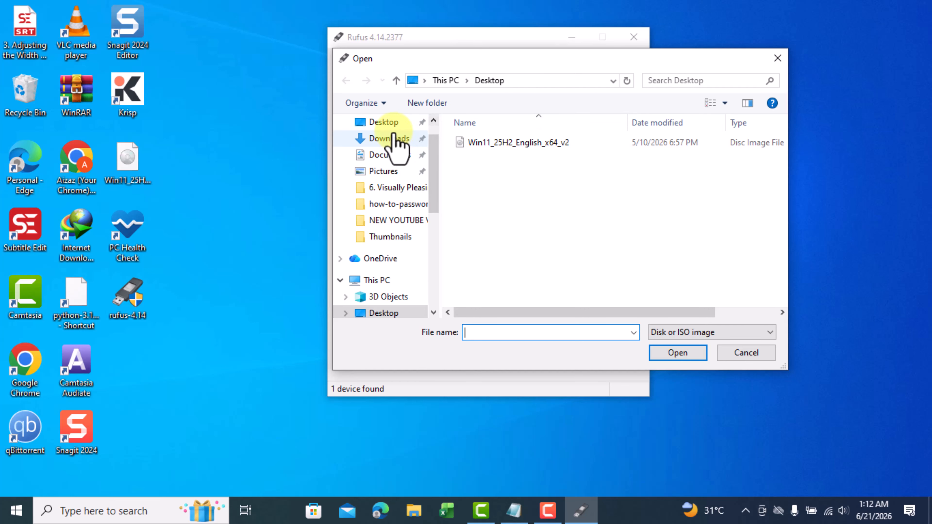
left_click(391, 122)
left_click(526, 143)
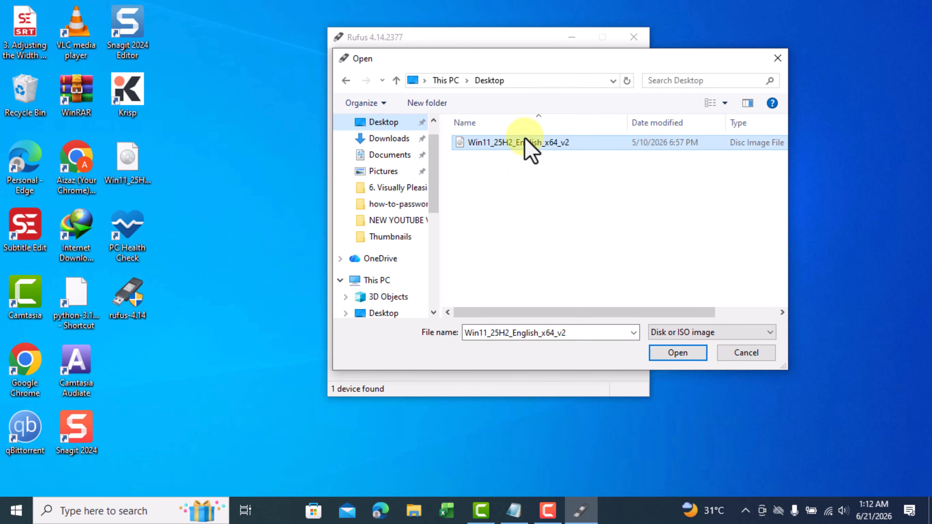
left_click(678, 353)
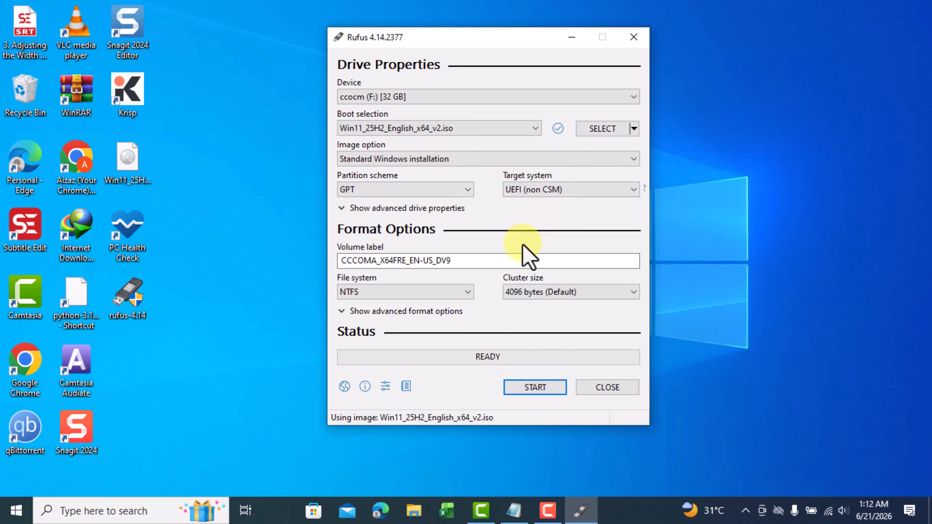
- Select the current volume label text and open the Windows On-Screen Keyboard
left_click(513, 261)
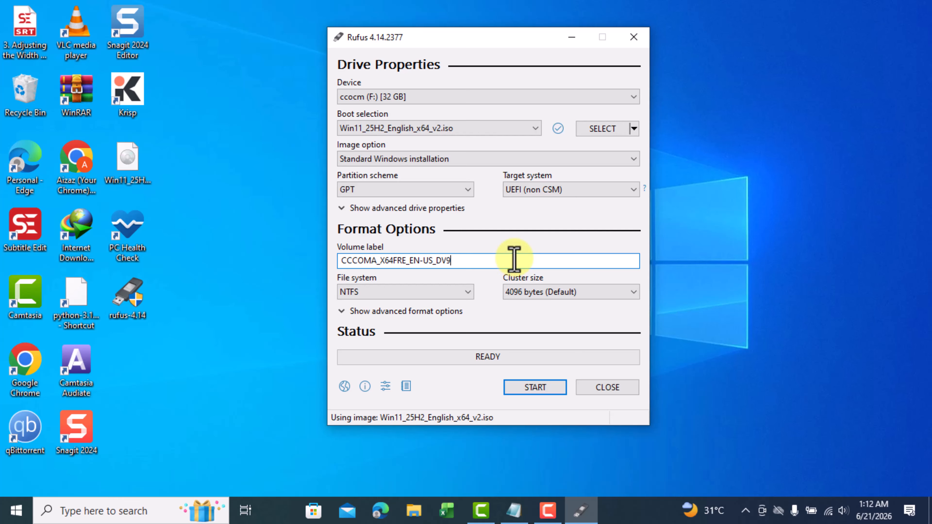
left_click_drag(512, 261, 335, 260)
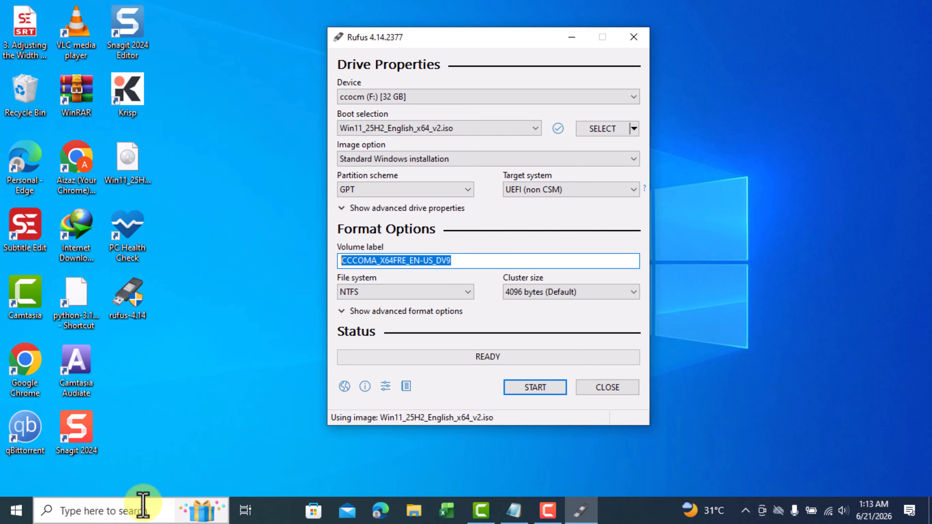
left_click(131, 511)
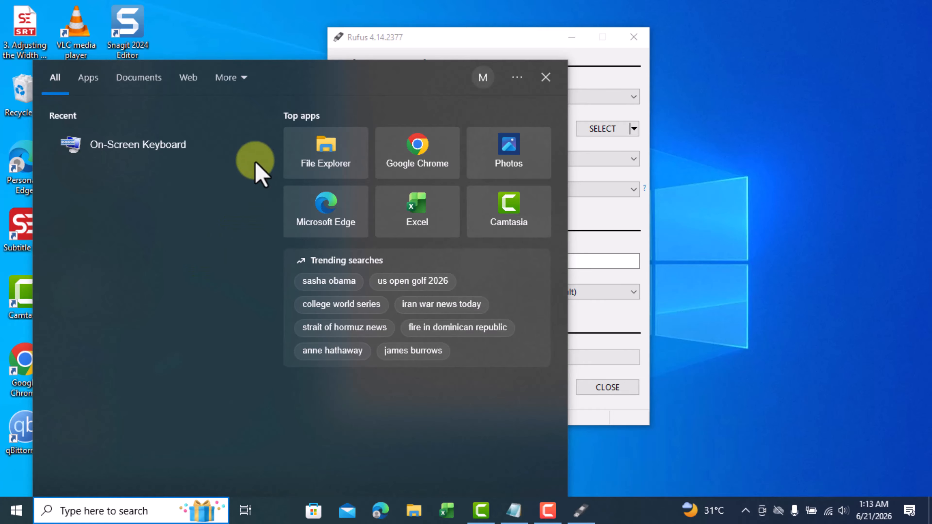
left_click(131, 154)
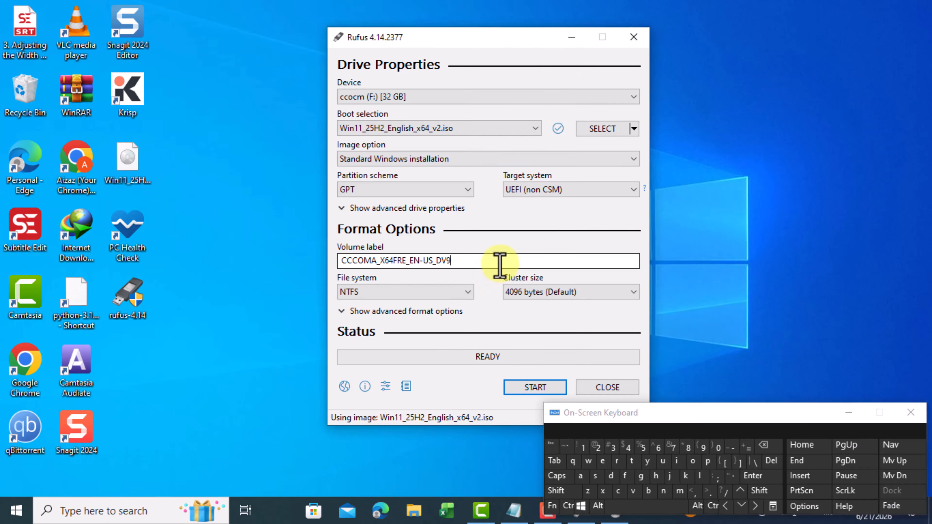
- Set the USB drive's volume label to Windows 11 and start creating the bootable drive
double_click(499, 261)
left_click(499, 260)
key("ctrl+a")
type("W")
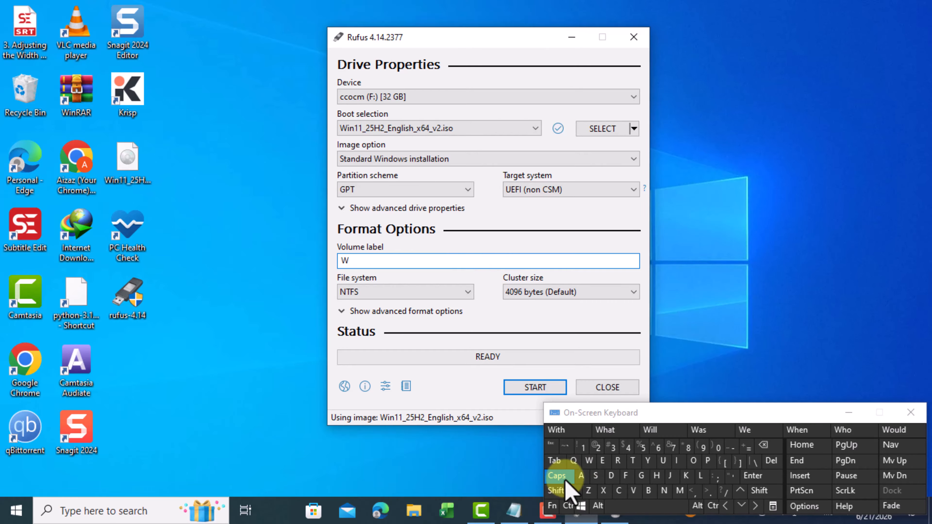
type("indows")
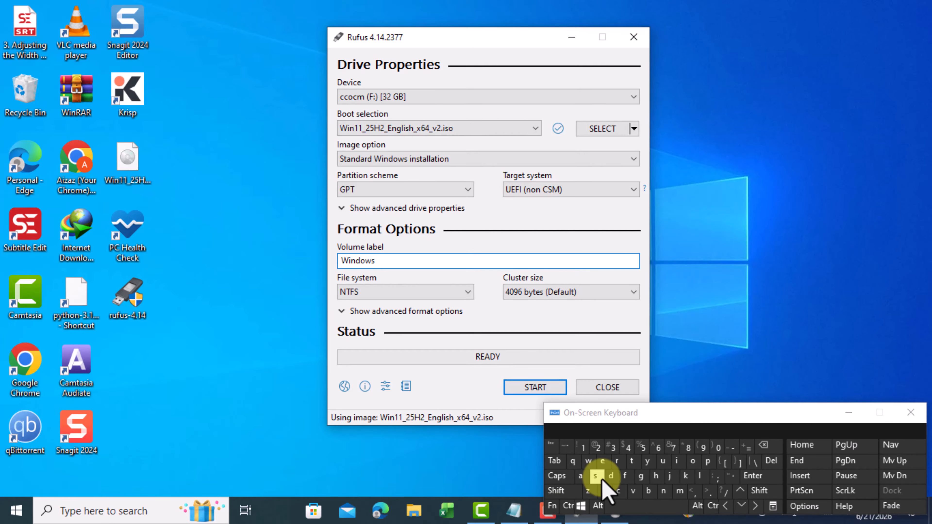
type(" 11")
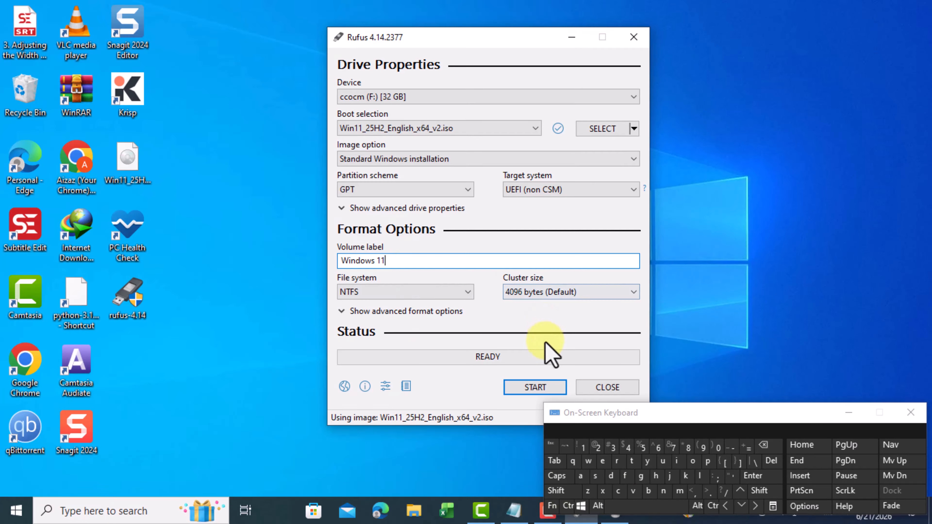
left_click(532, 387)
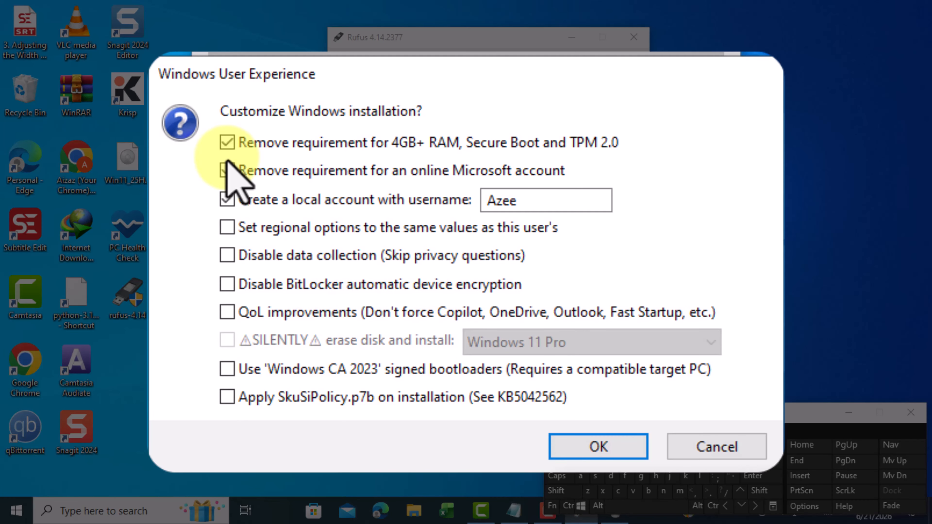
- Turn off local account creation and the removal of the Microsoft account and 4GB+ RAM, Secure Boot and TPM 2.0 requirements
left_click(226, 199)
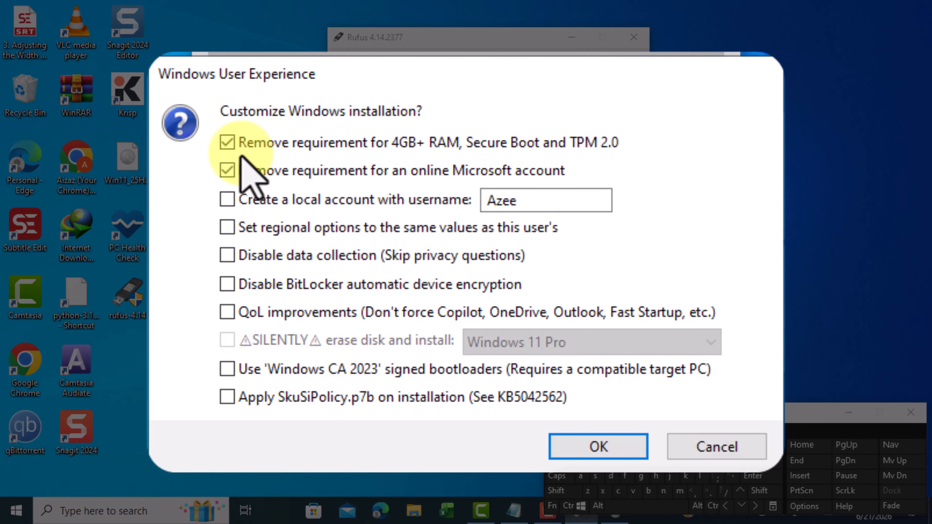
left_click(227, 170)
left_click(227, 142)
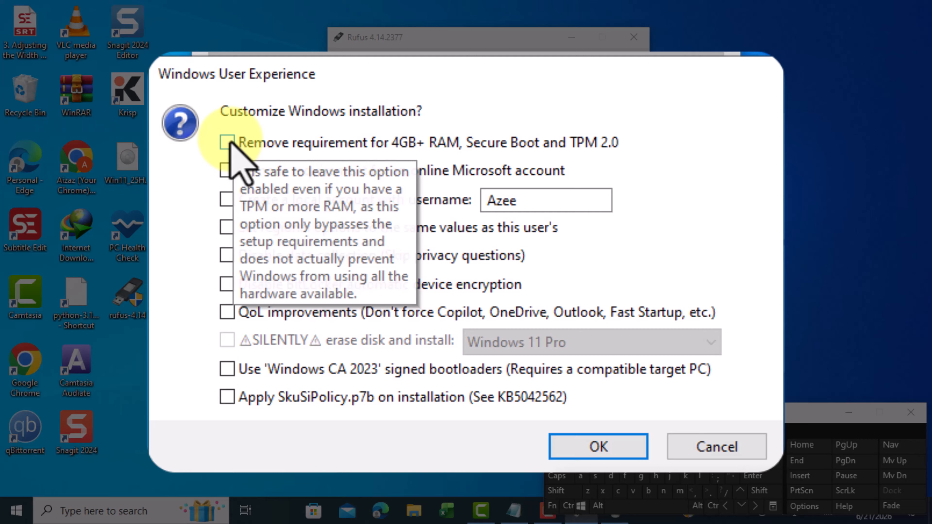
- Enable removal of the RAM, Secure Boot, TPM 2.0 and online Microsoft account requirements plus local account creation, and accept the customizations
left_click(227, 143)
mouse_move(246, 173)
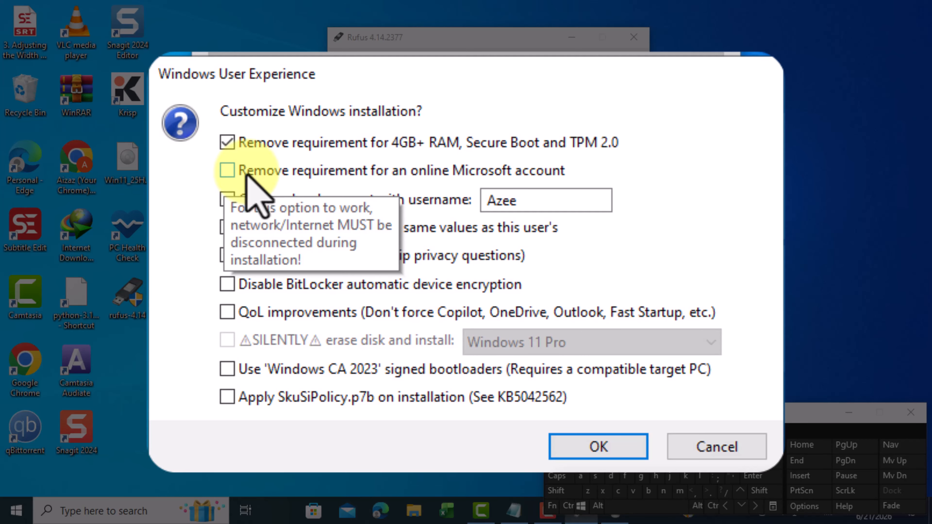
left_click(228, 171)
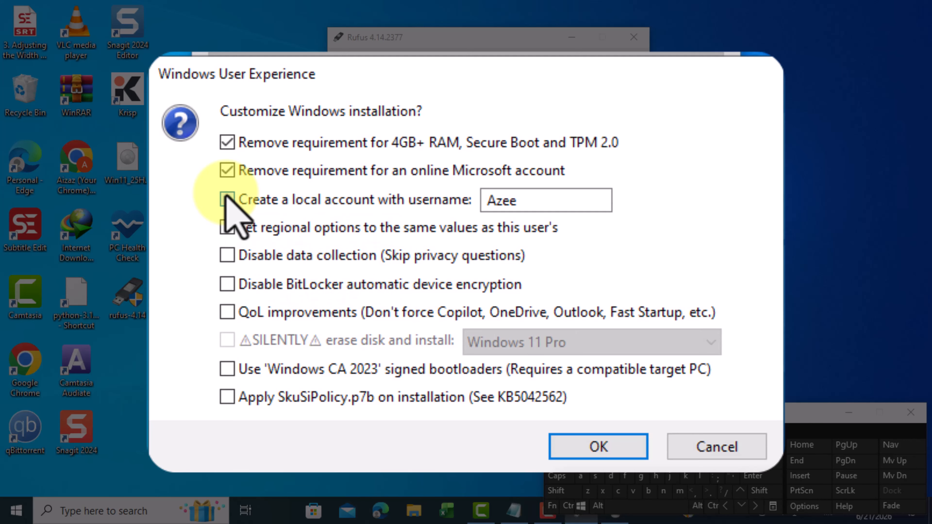
left_click(227, 199)
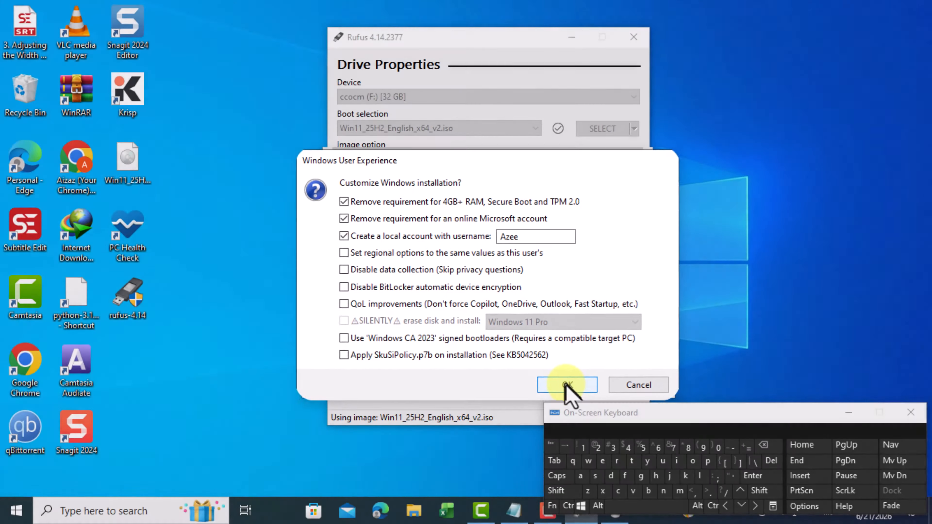
left_click(598, 446)
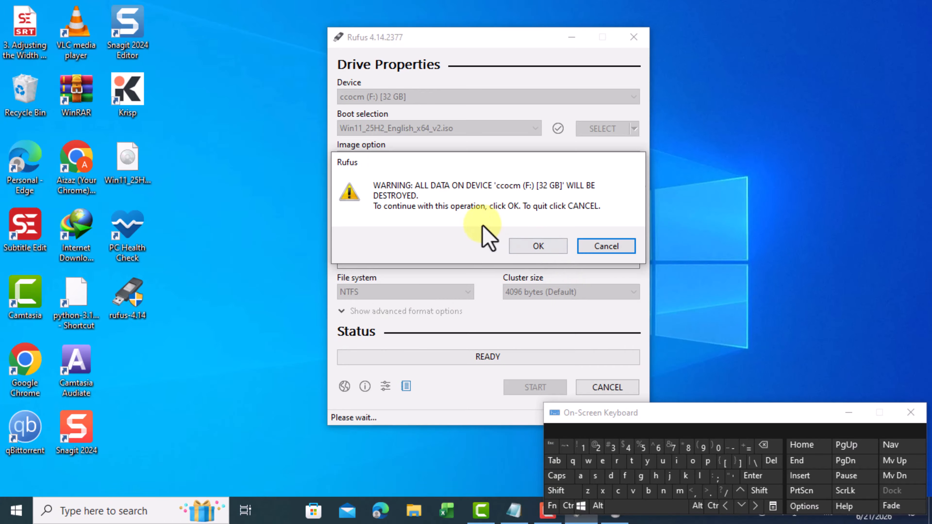
- Confirm erasing the 32 GB USB drive to write the installer, and close Rufus and the On-Screen Keyboard when writing finishes
left_click(536, 245)
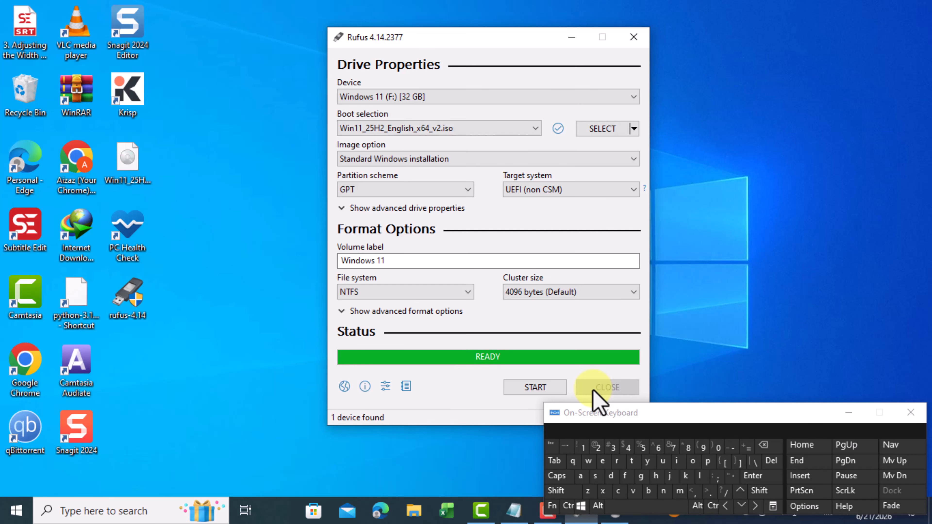
left_click(594, 389)
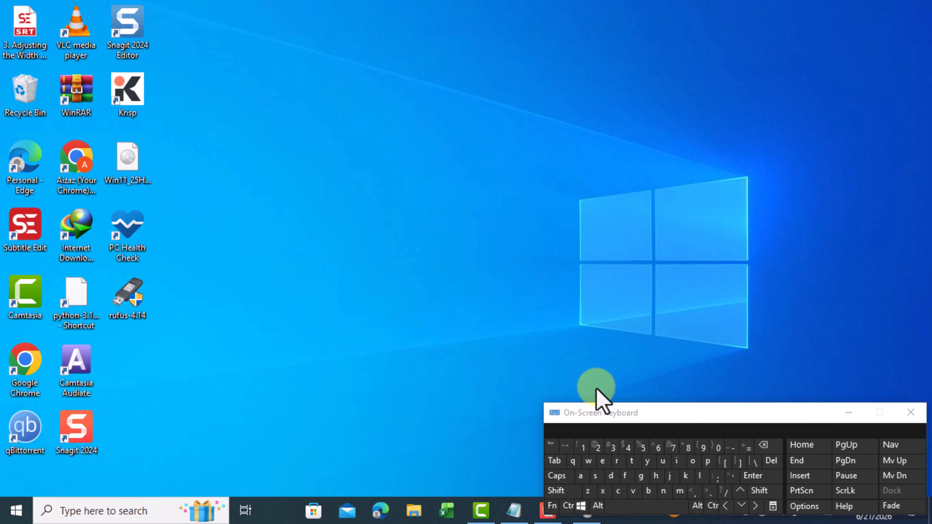
left_click(912, 411)
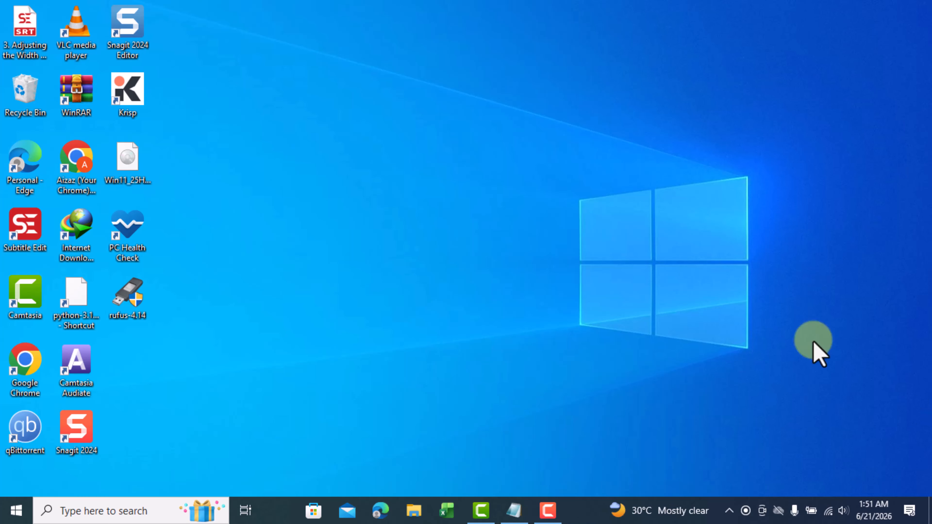
- Open the Windows 11 (F:) USB drive in File Explorer and launch its setup application
left_click(413, 518)
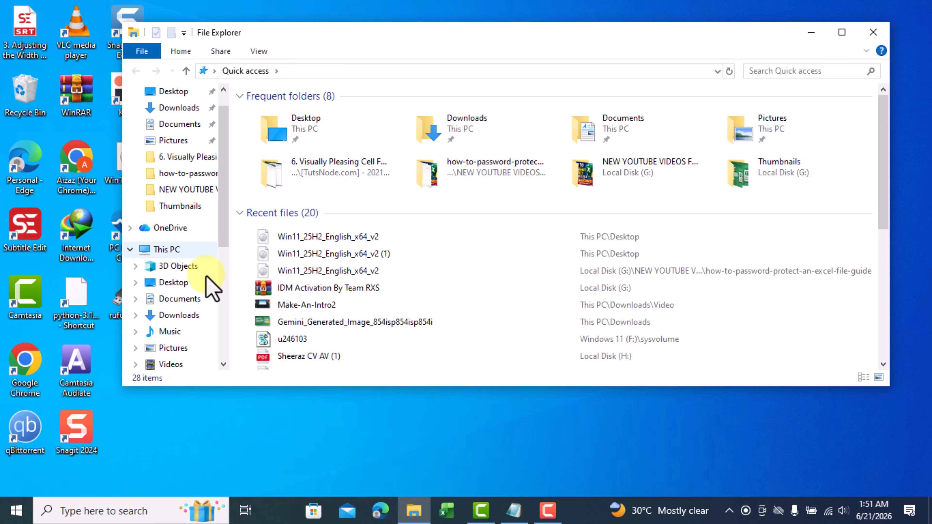
scroll(205, 272, "down", 1)
left_click(203, 235)
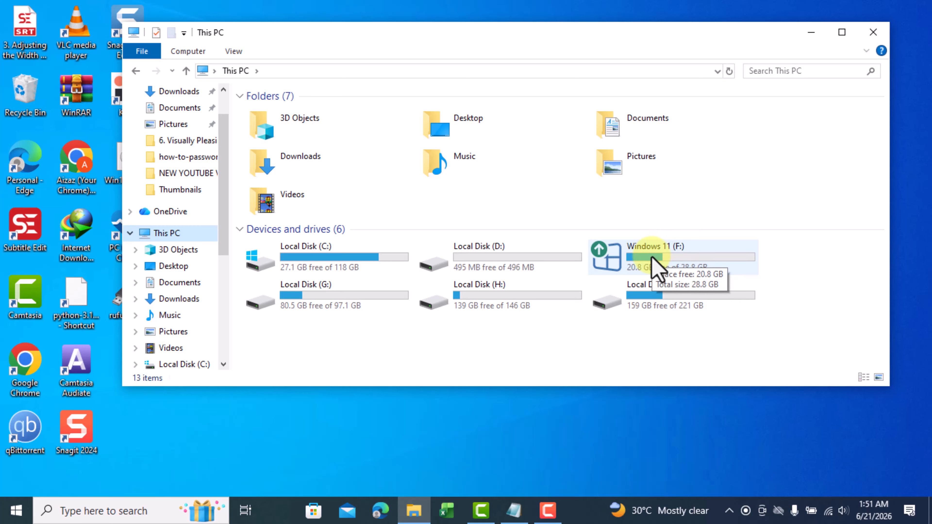
double_click(664, 261)
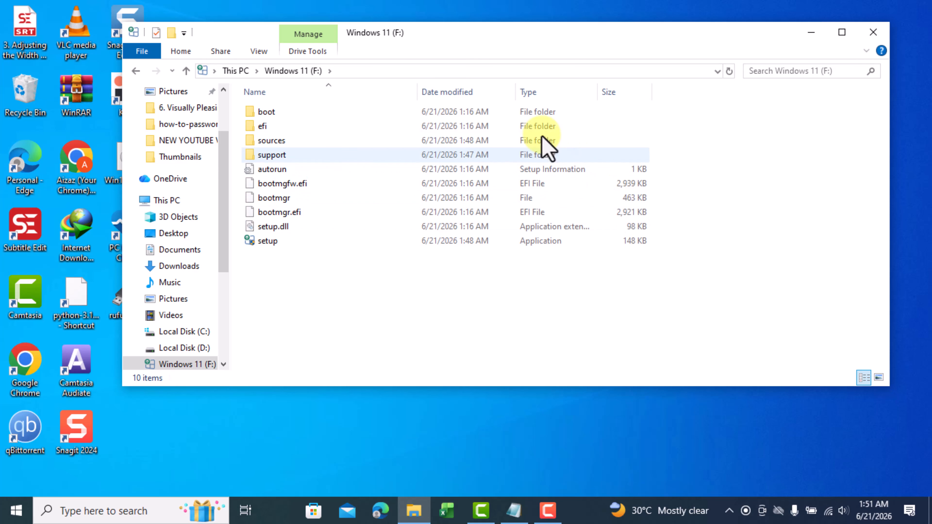
left_click(285, 242)
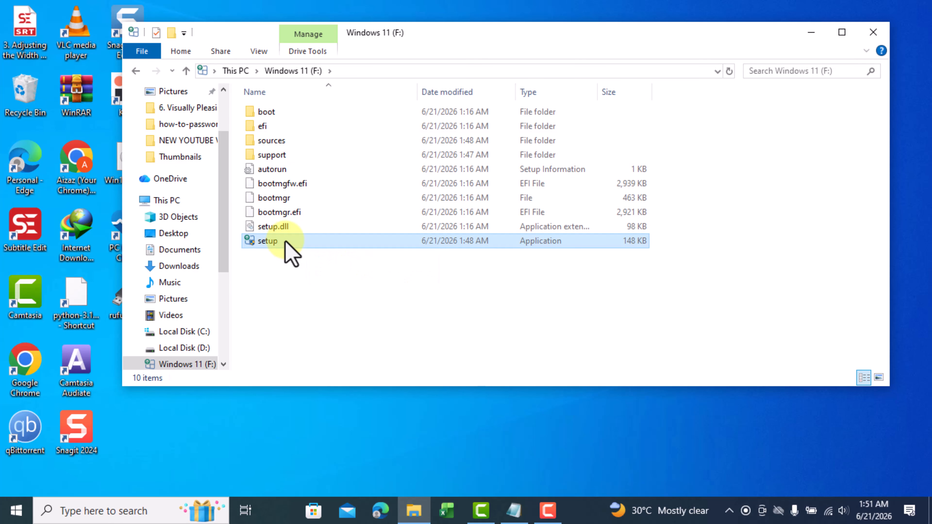
double_click(286, 243)
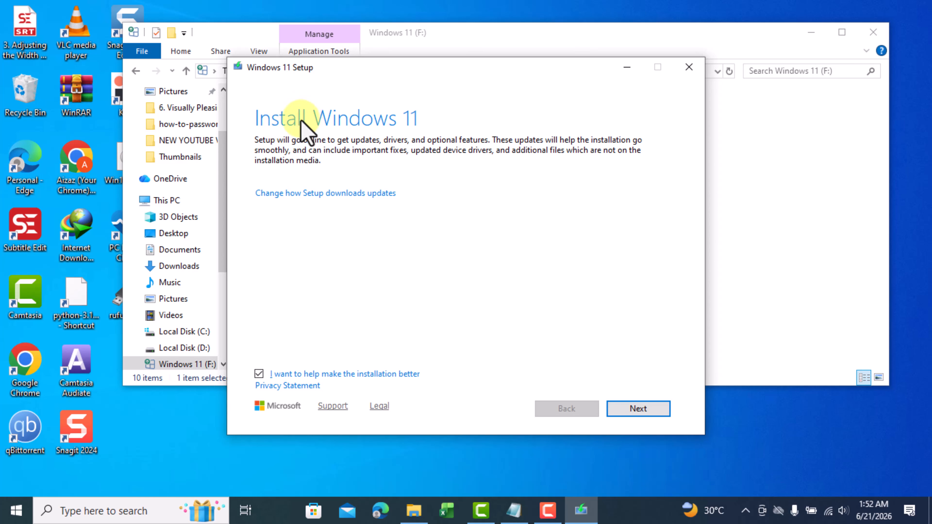
- Change how Setup downloads updates to Not right now and continue the installation
left_click(325, 193)
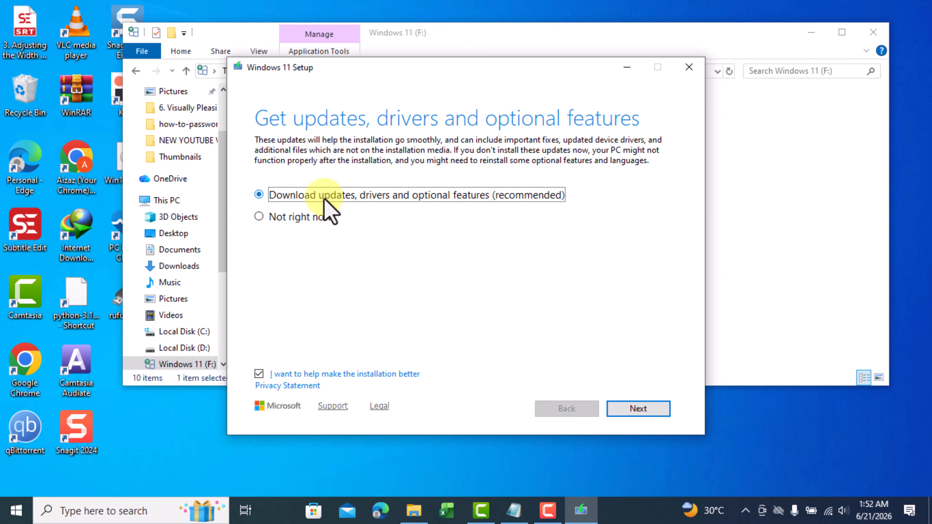
left_click(305, 217)
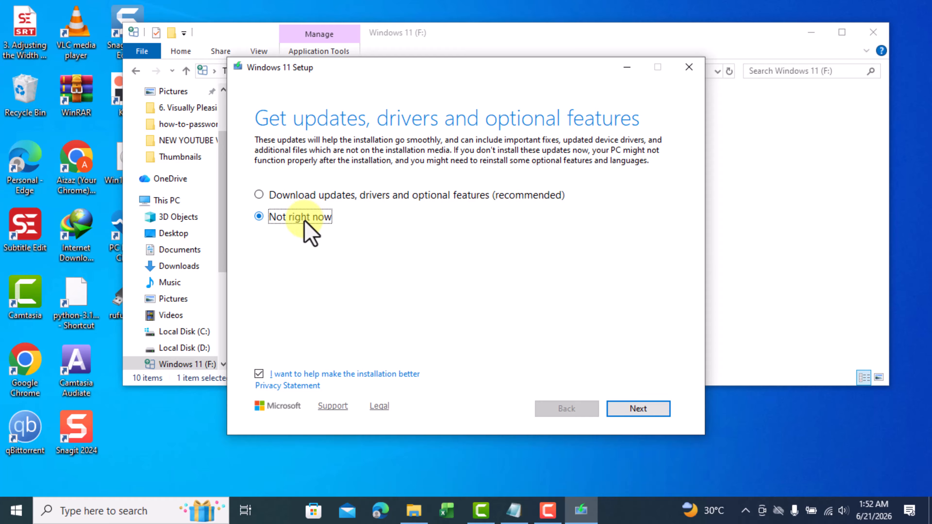
left_click(640, 414)
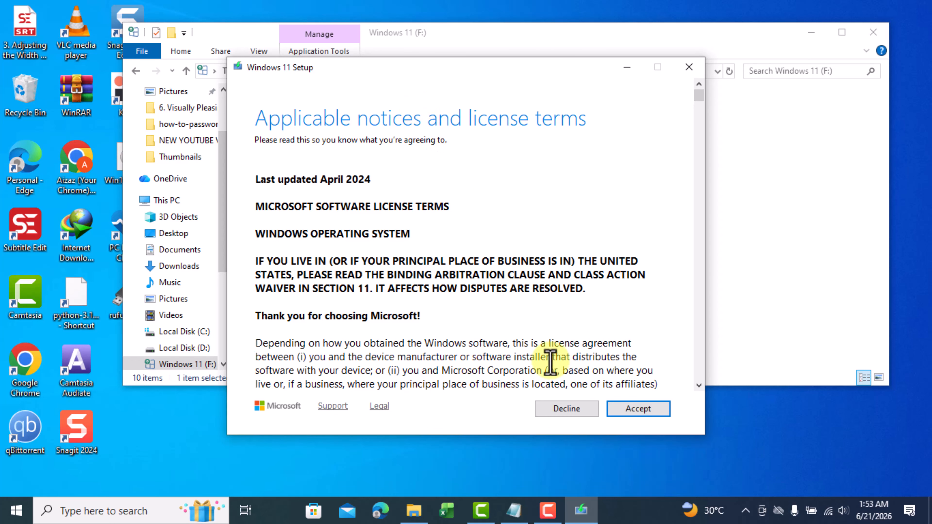
- Read through and accept the license terms, and accept the statement about the PC not meeting the minimum system requirements
scroll(635, 313, "down", 20)
left_click(638, 410)
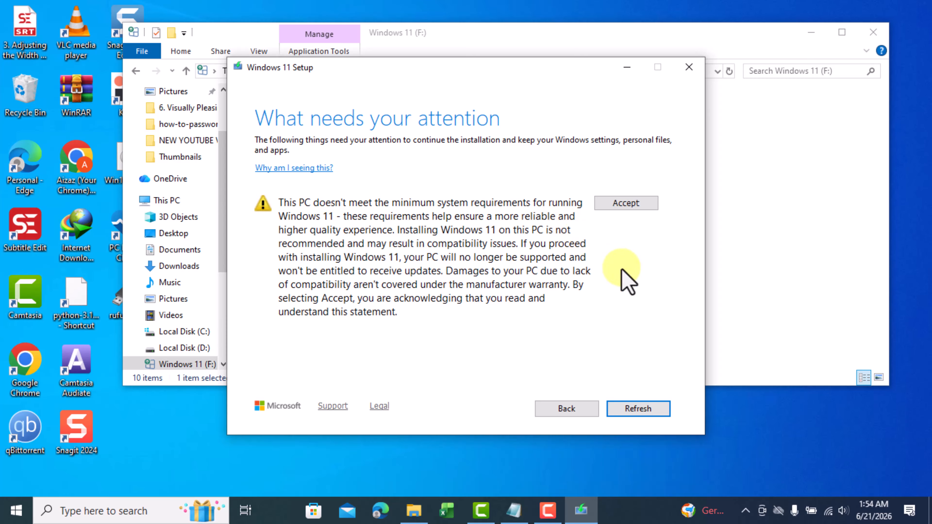
left_click(639, 205)
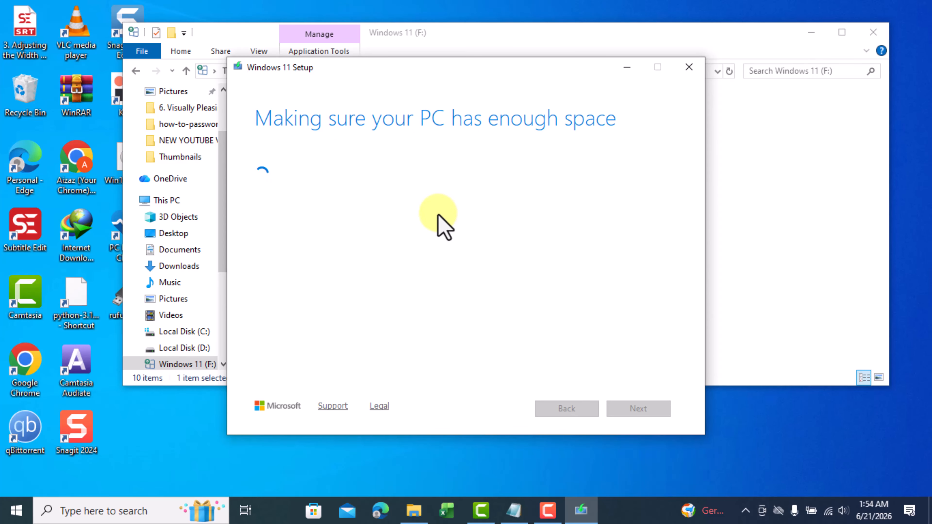